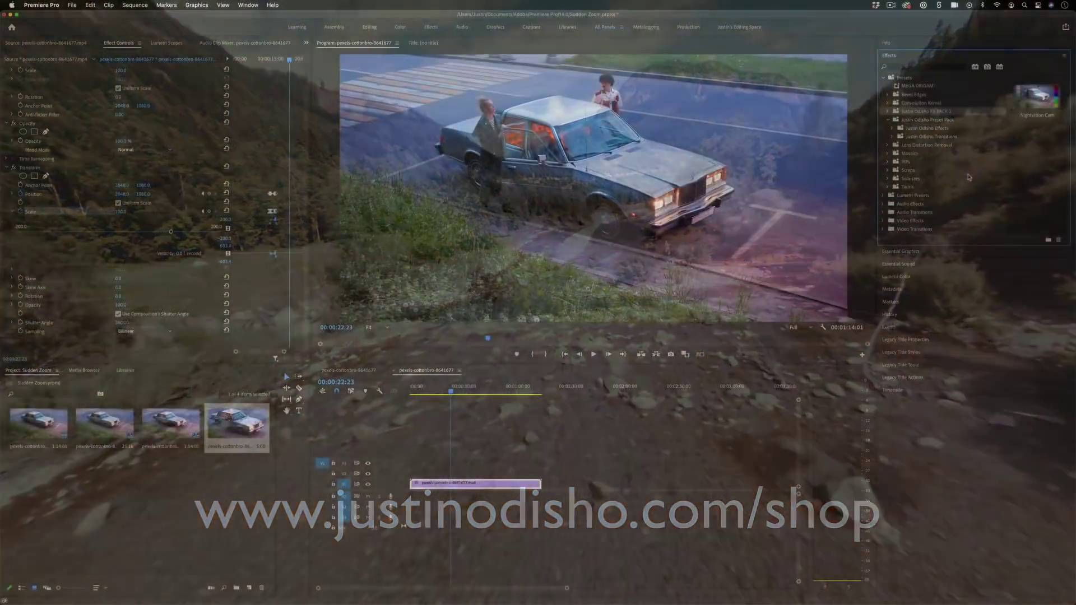
Search the effects for "transform", apply the Distort Transform effect to the clip on V1, and display its settings.
key("space")
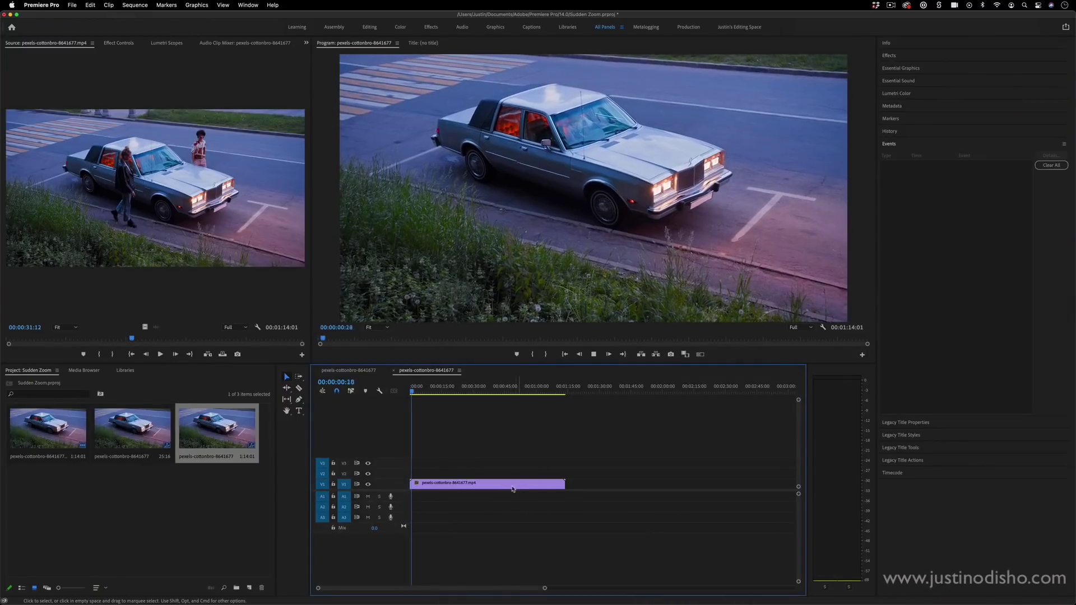
key("space")
left_click(909, 58)
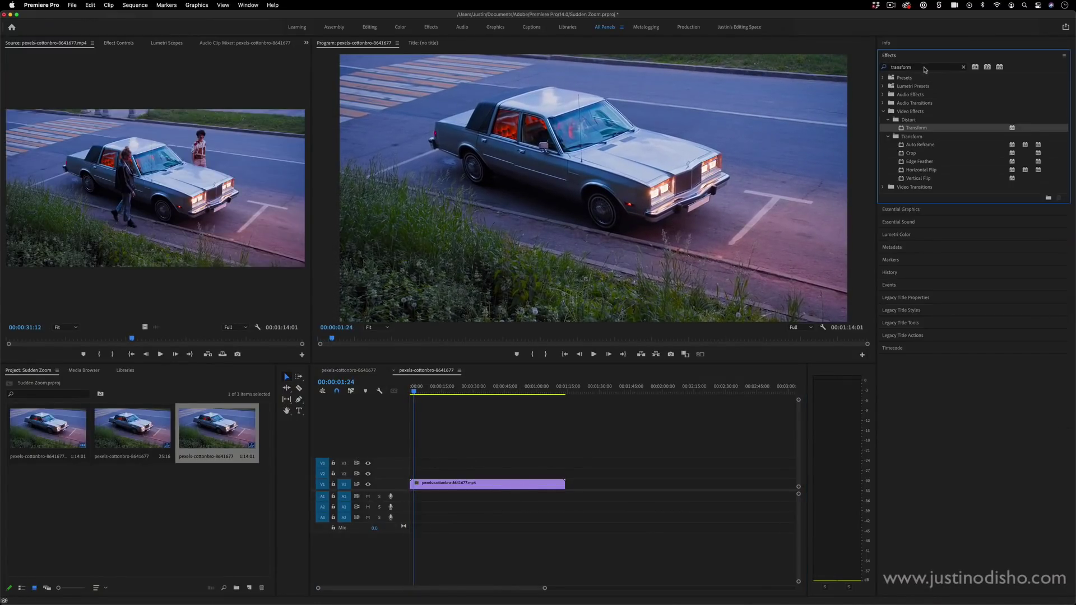
left_click(782, 35)
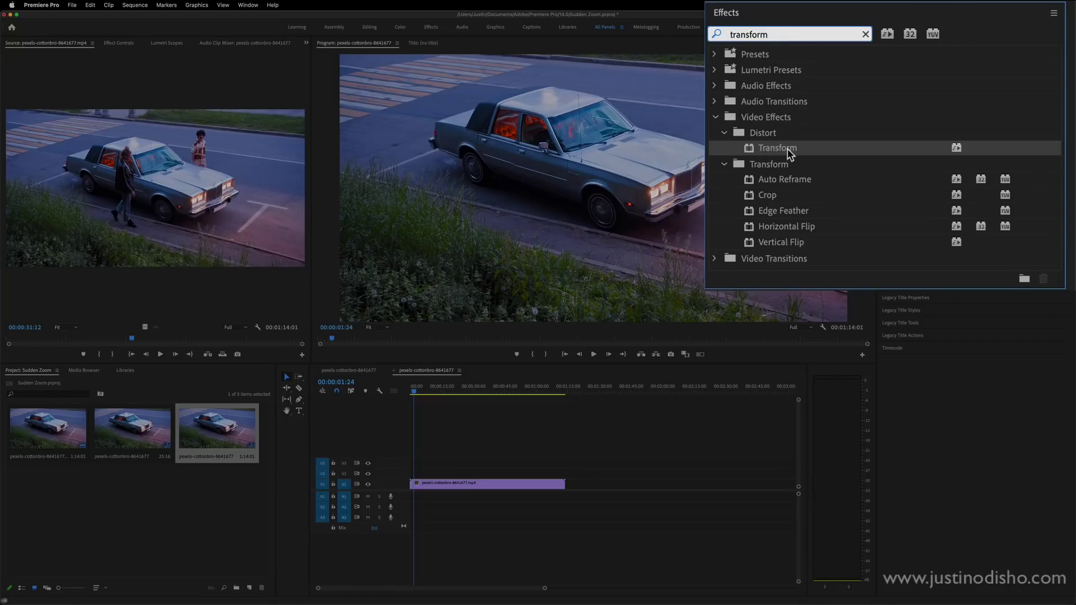
left_click_drag(789, 150, 475, 485)
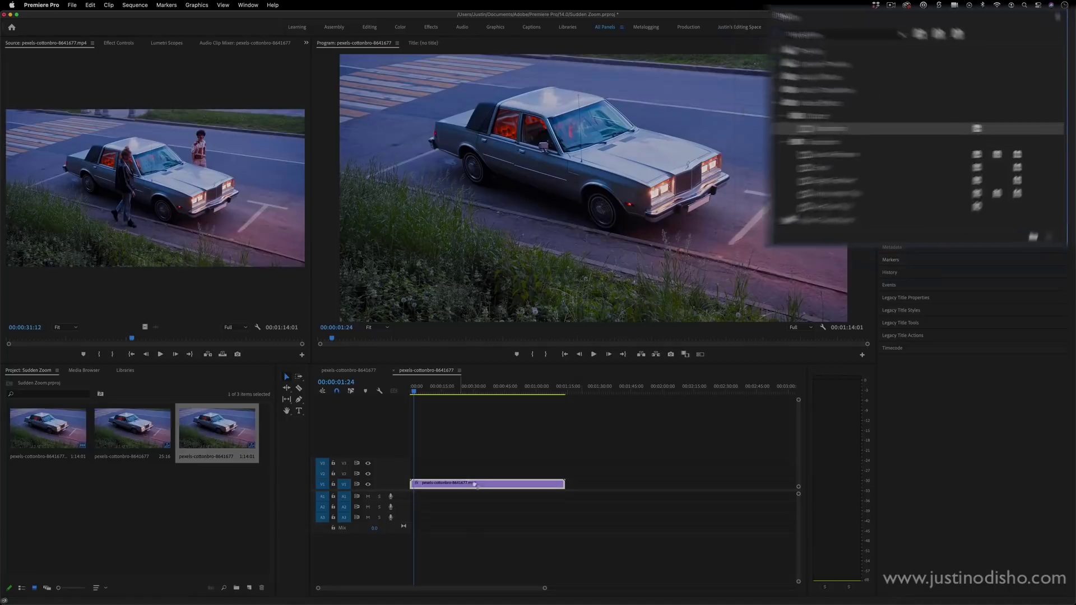
left_click(119, 43)
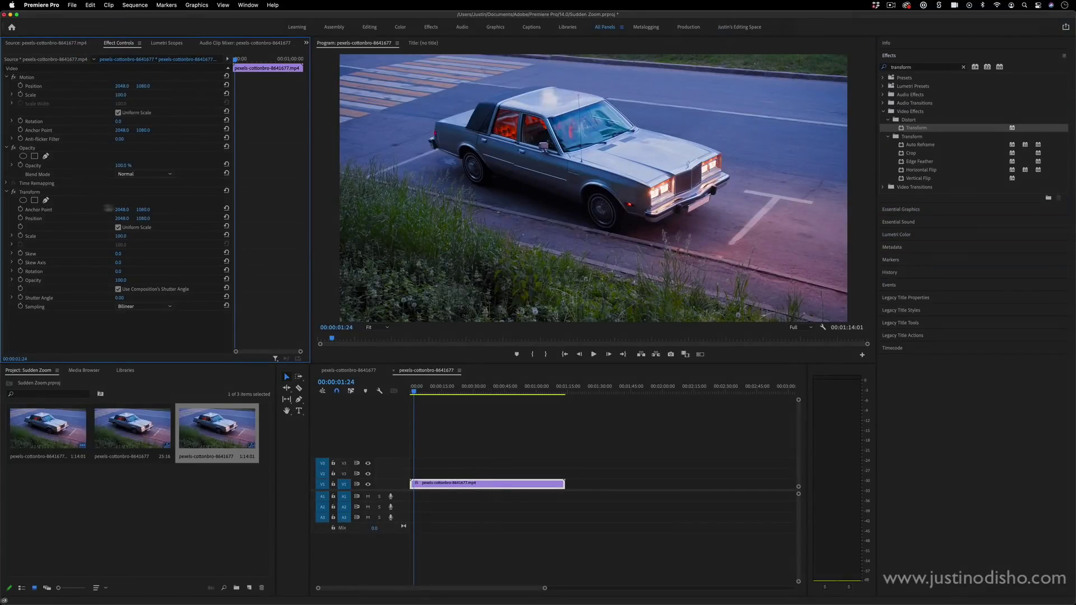
left_click(35, 192)
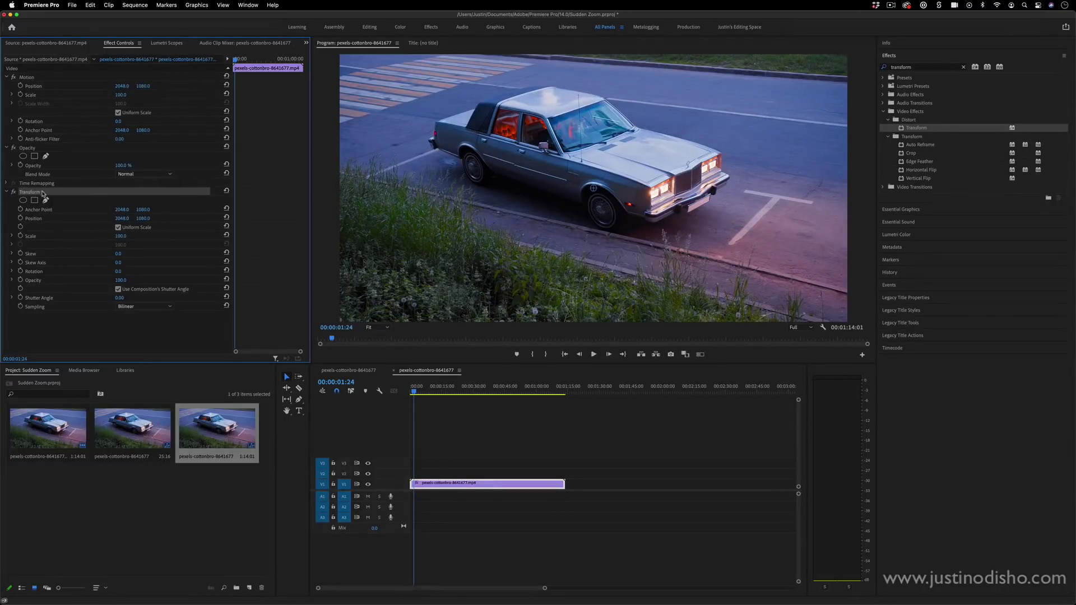
Start keyframing the Transform effect's Scale and Position at 00:00:14:15, where the zoom begins.
left_click(437, 391)
left_click_drag(437, 391, 437, 391)
key("space")
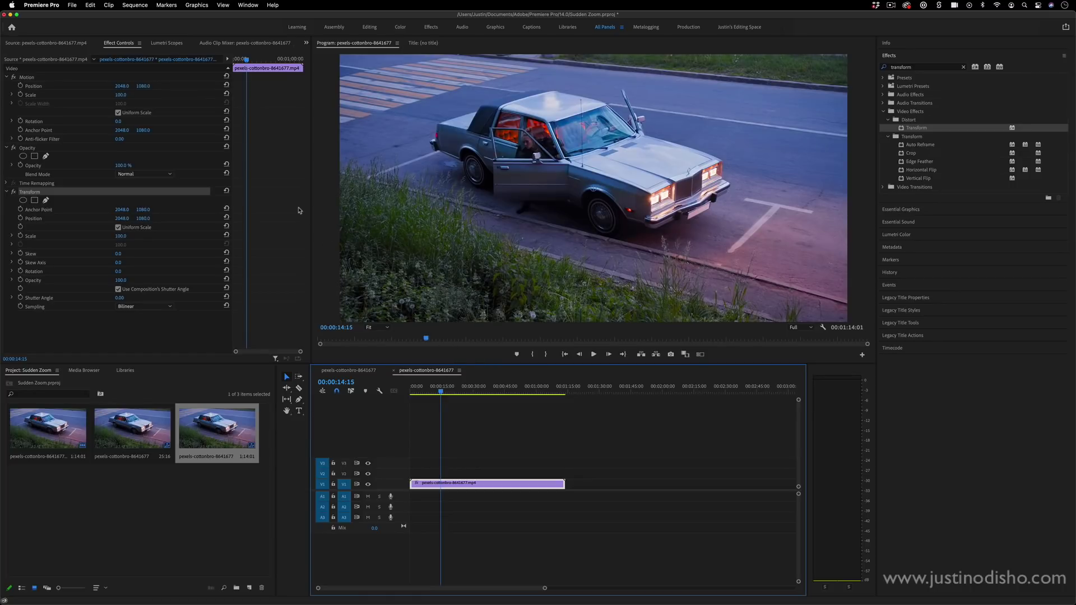
left_click(21, 236)
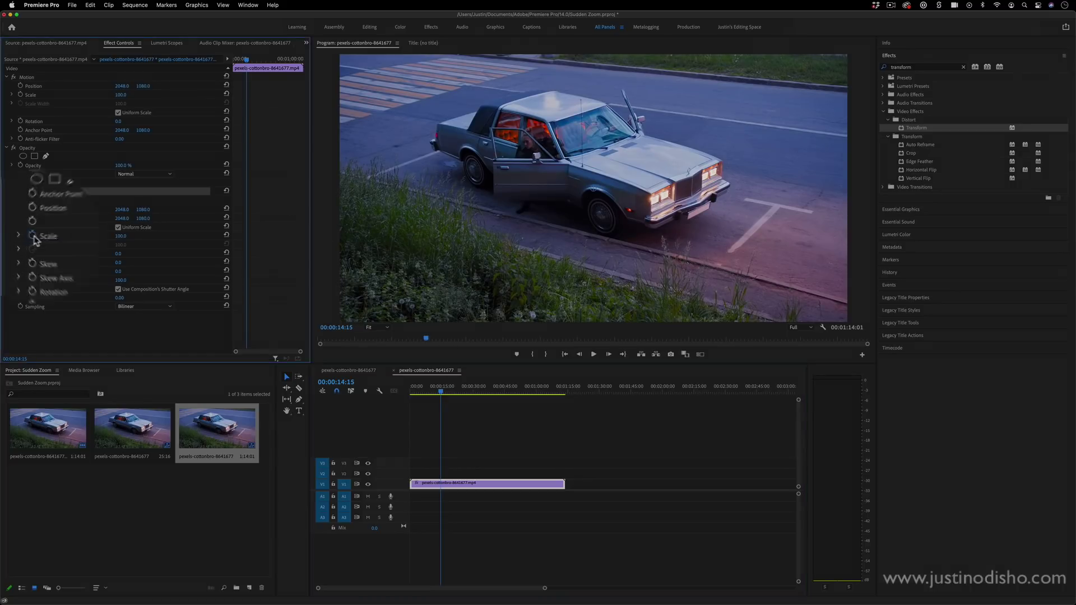
left_click(20, 218)
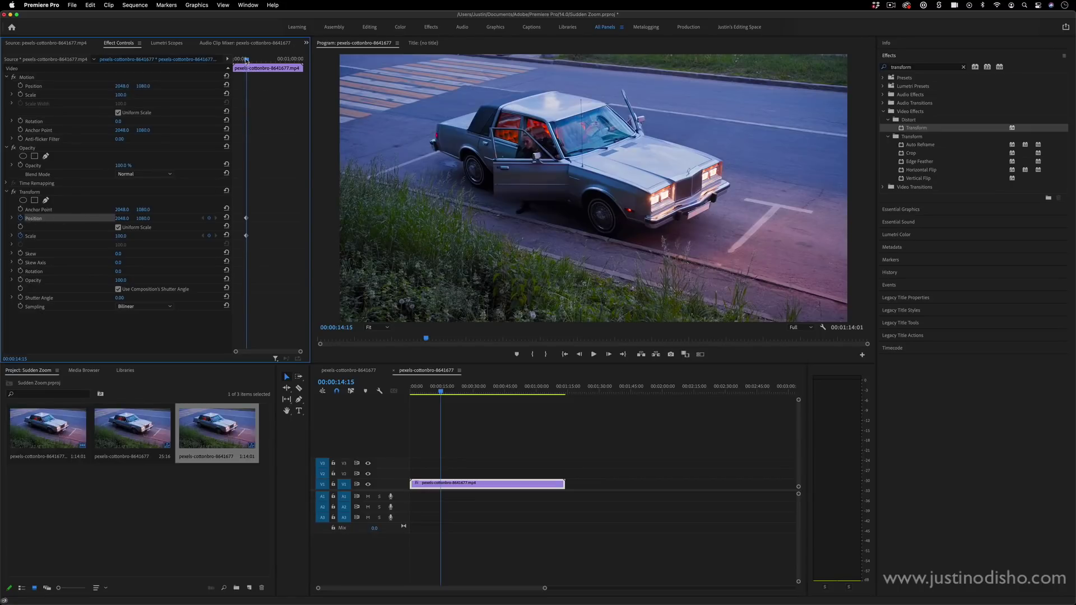
At 00:00:16:21, keyframe the Transform effect's Scale at 150 and its Position at 2249, 1312 to frame the car.
left_click_drag(247, 60, 249, 59)
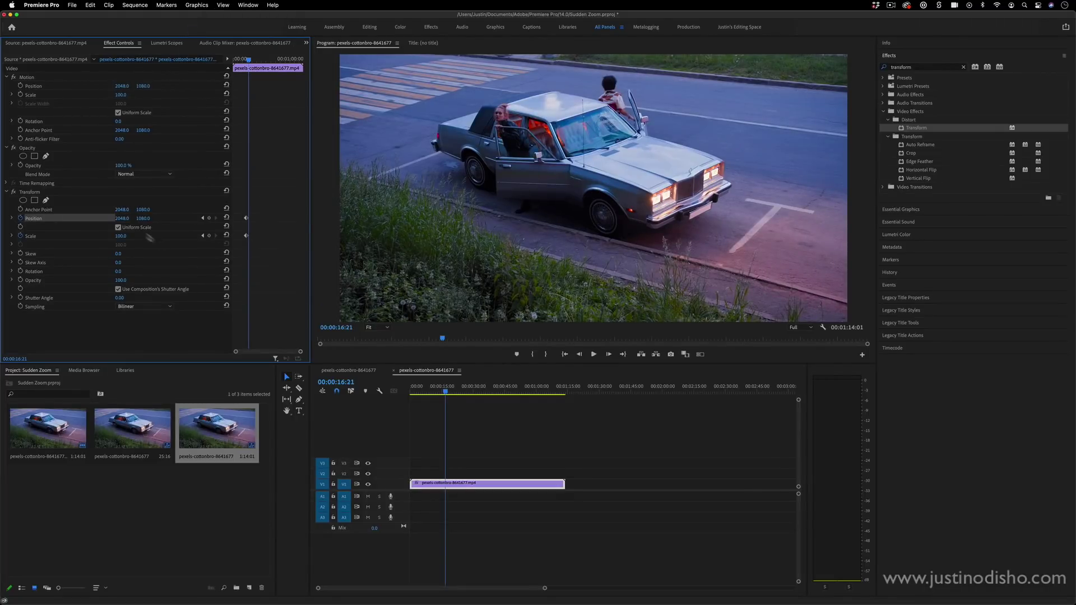
mouse_move(121, 237)
left_mouse_down()
mouse_move(150, 237)
mouse_move(126, 237)
left_mouse_up()
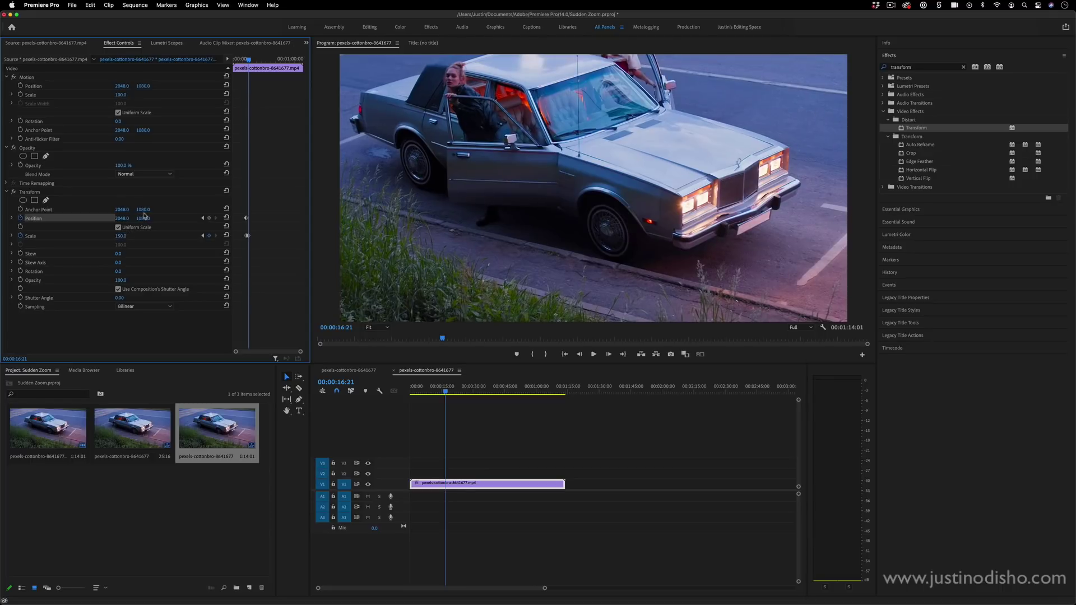
left_click_drag(147, 218, 277, 218)
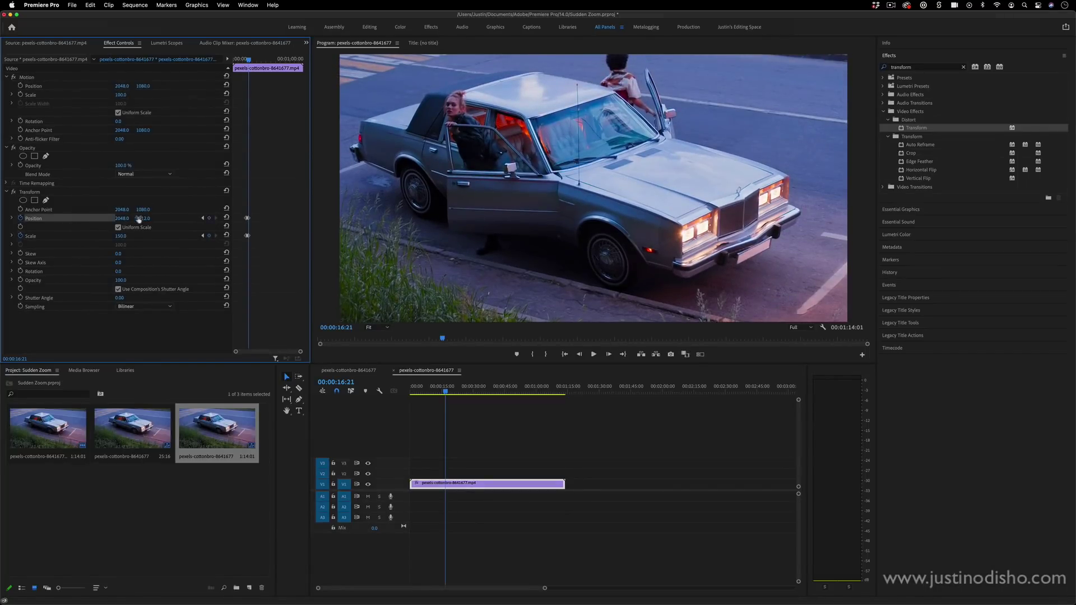
left_click_drag(139, 218, 252, 218)
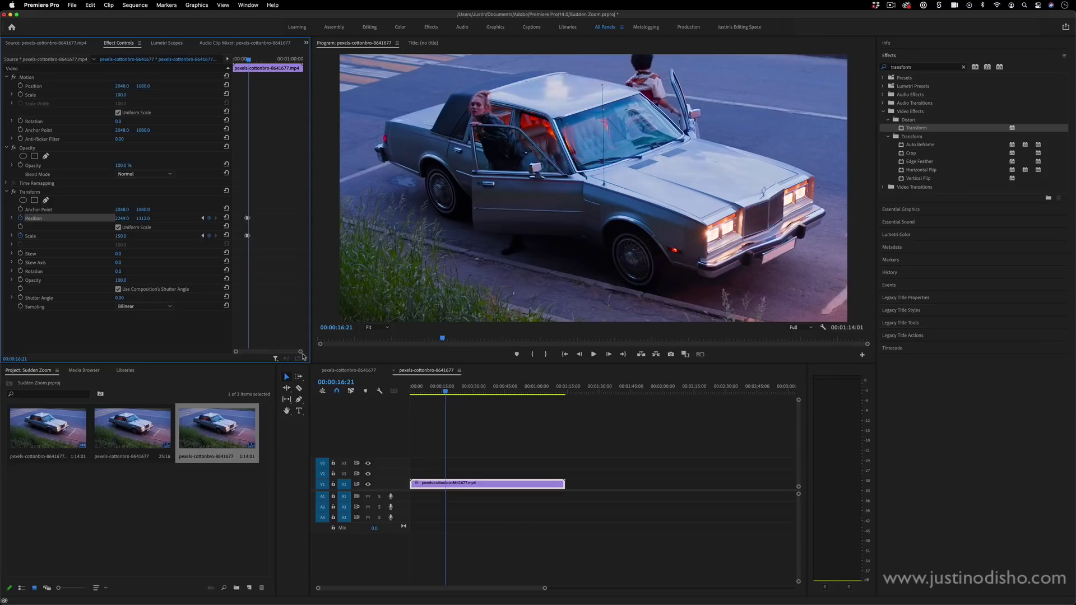
Try an in-between Position keyframe at 00:00:15:20 with X about 2750, and delete it.
left_click_drag(301, 354, 262, 355)
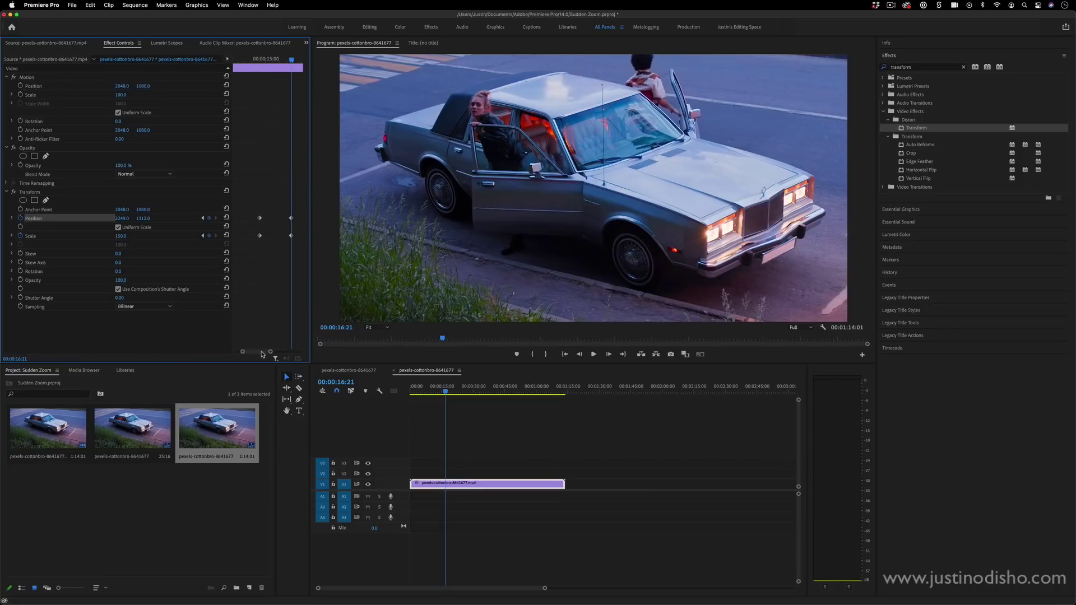
mouse_move(291, 61)
left_mouse_down()
mouse_move(266, 64)
mouse_move(276, 66)
left_mouse_up()
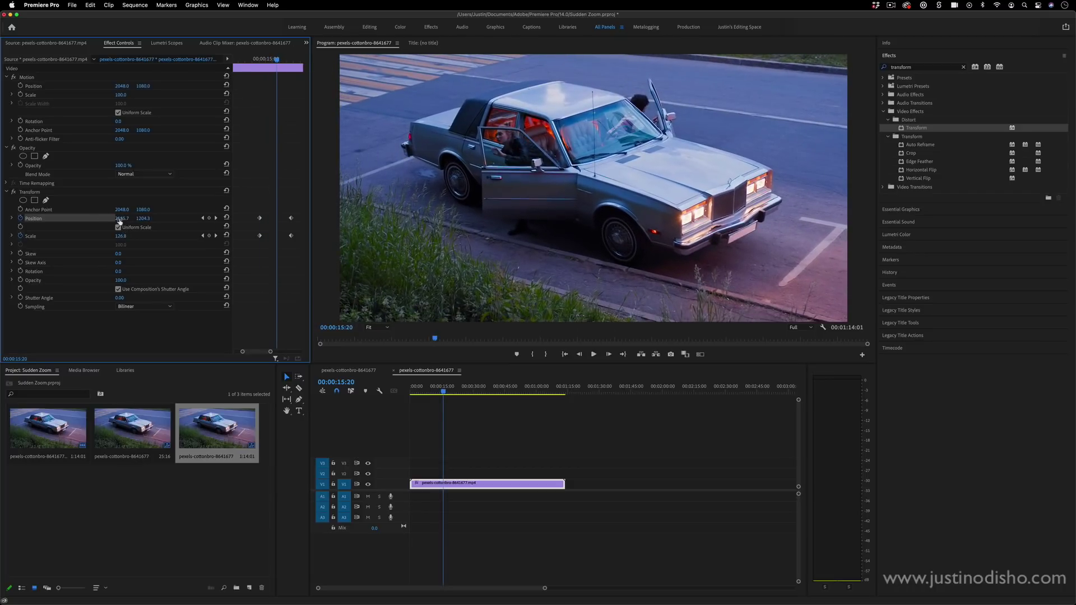
left_click_drag(120, 220, 153, 218)
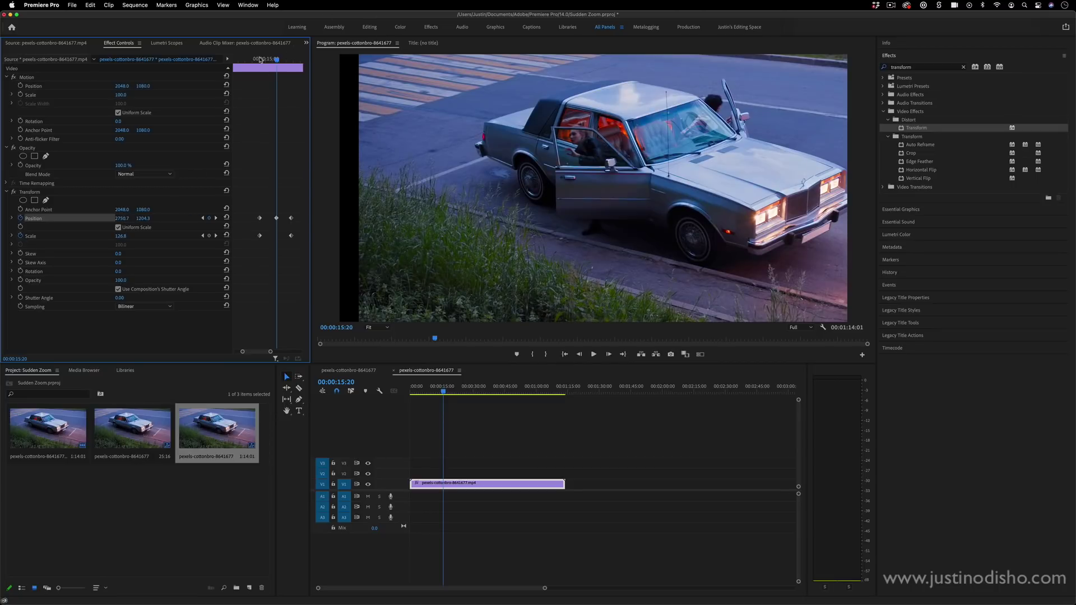
left_click_drag(260, 59, 280, 60)
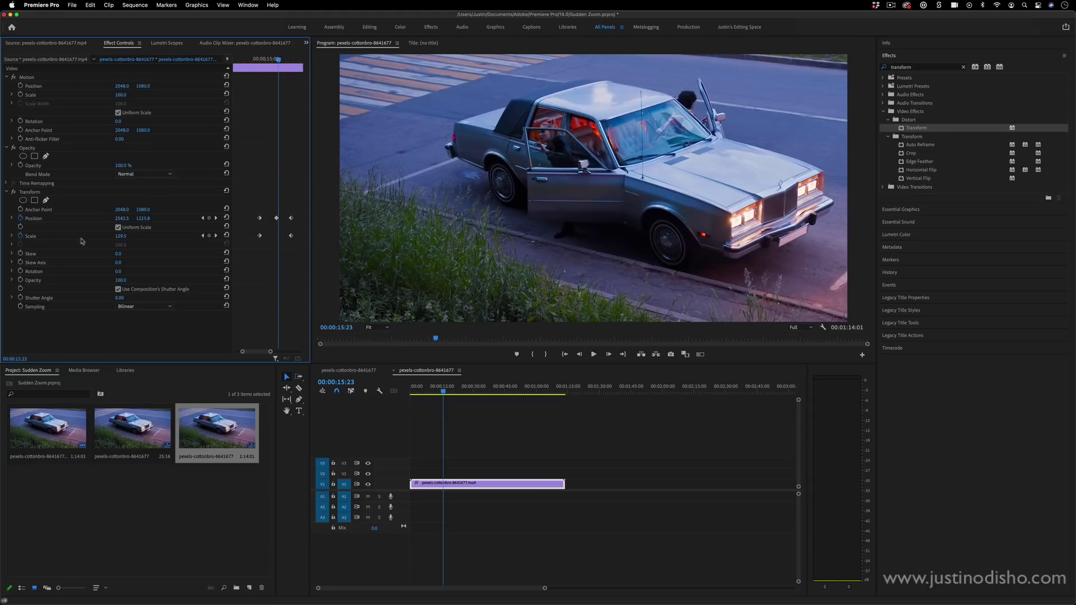
left_click(276, 218)
key("BackSpace")
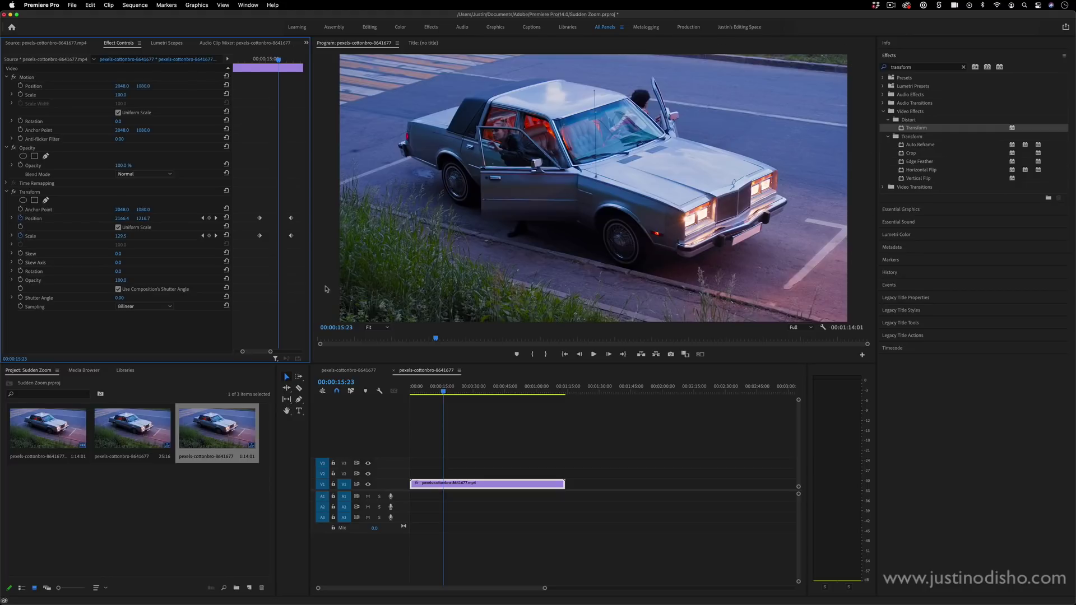
Shorten the zoom by moving the ending Position and Scale keyframes closer to the starting ones, and play it back.
left_click(258, 60)
key("space")
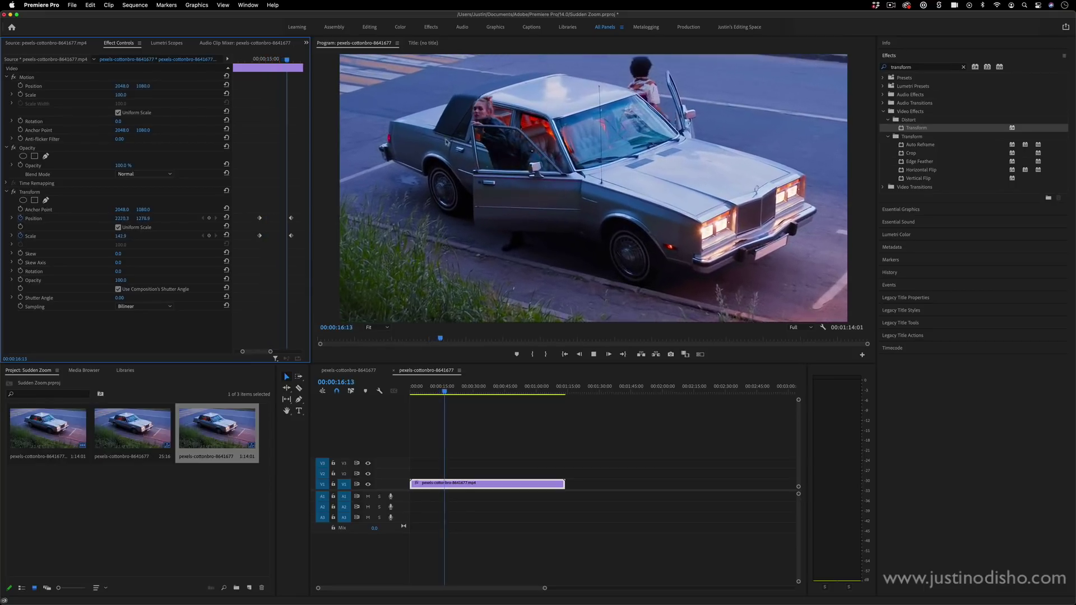
key("space")
left_click(262, 60)
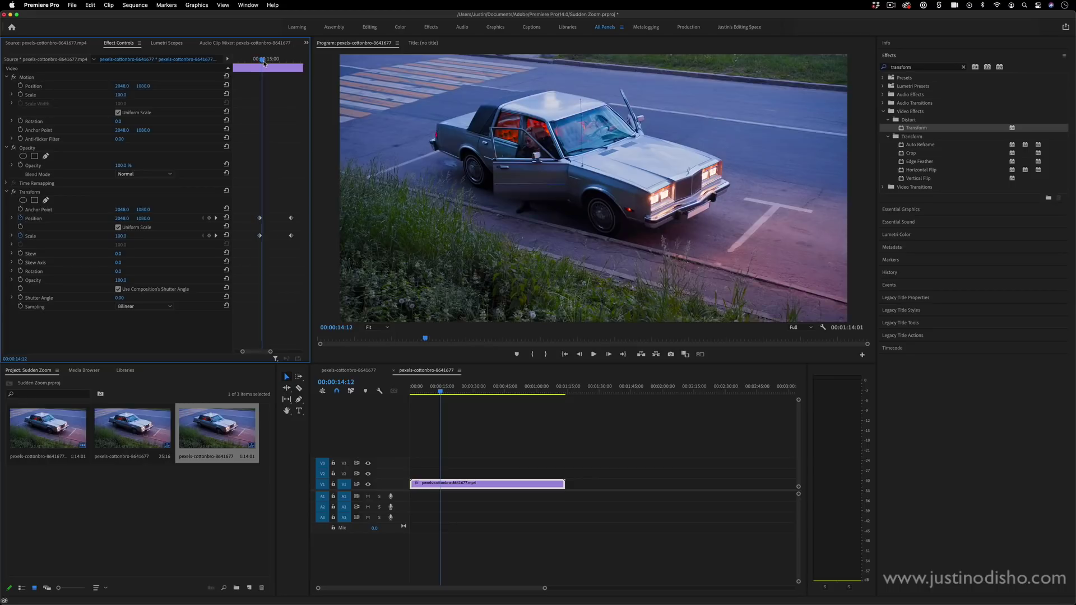
left_click(264, 64)
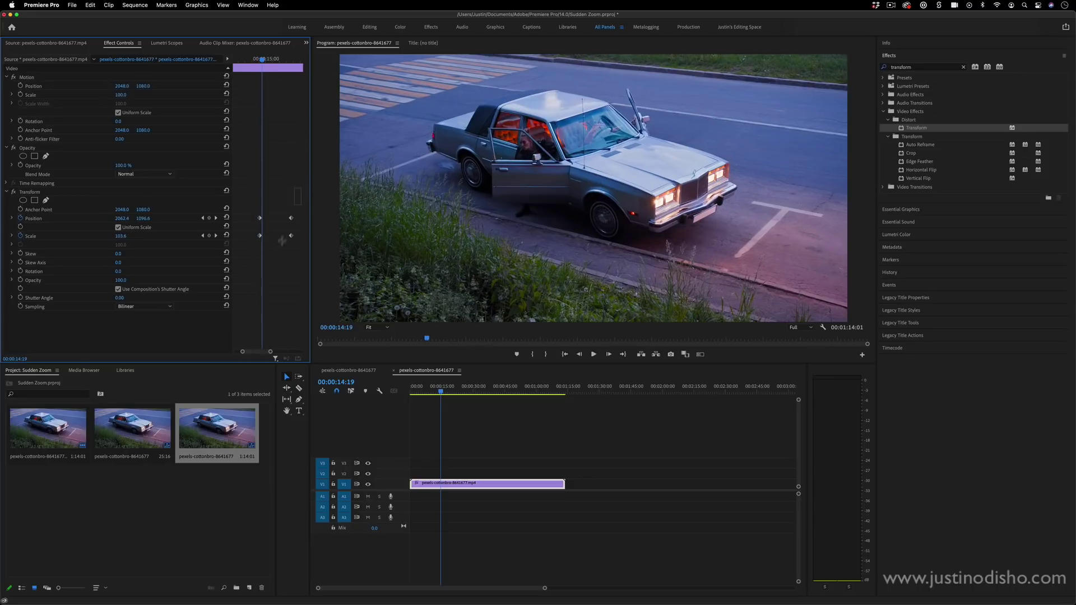
left_click_drag(302, 190, 277, 236)
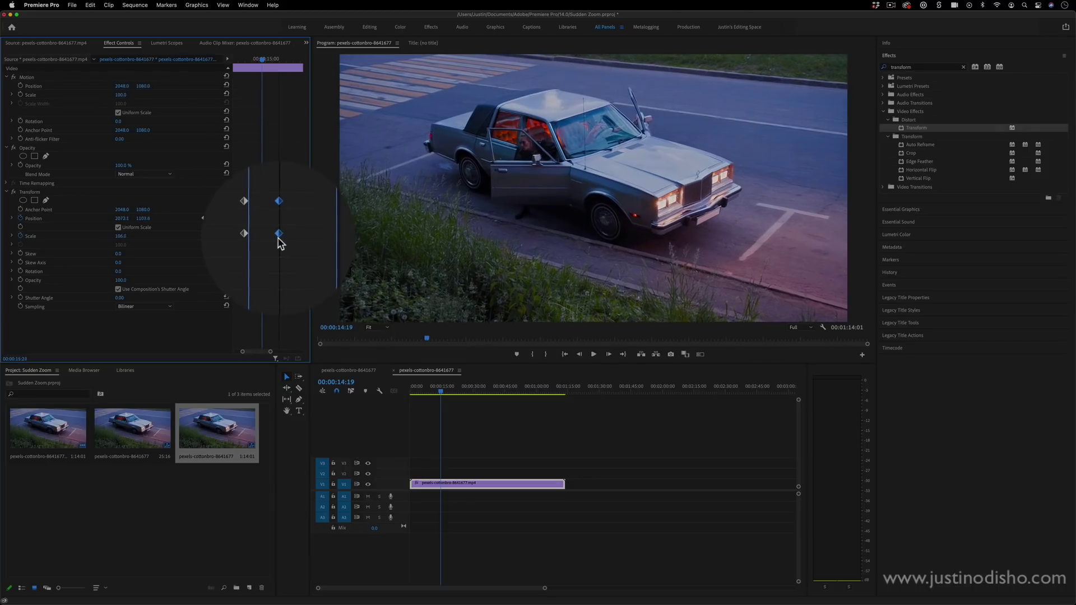
left_click(255, 60)
key("space")
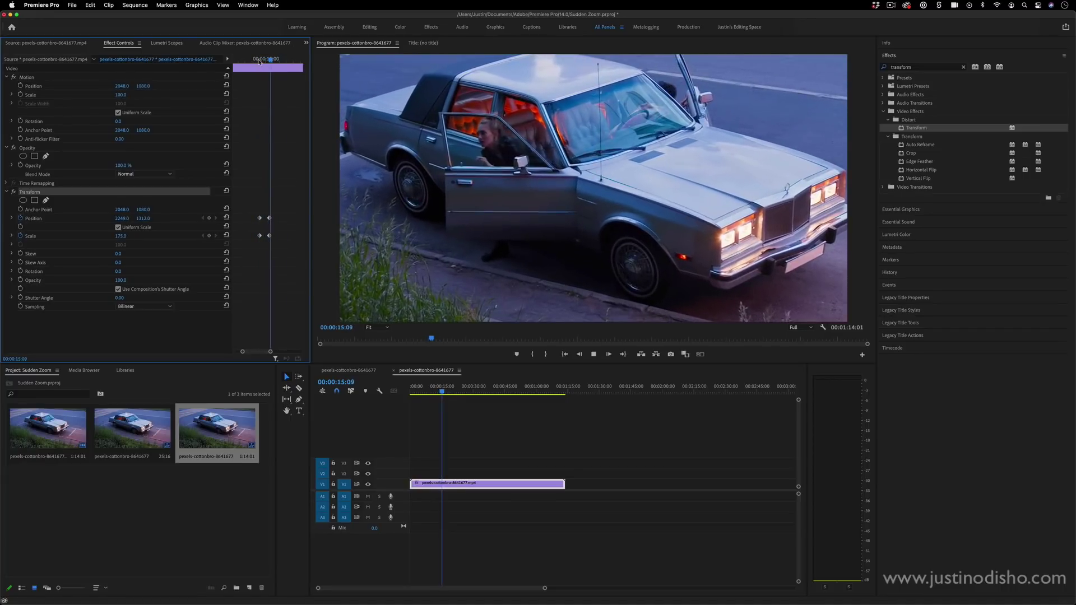
key("space")
Set the Transform effect's Shutter Angle to 360 and play back the zoom to check its motion blur.
left_click(31, 195)
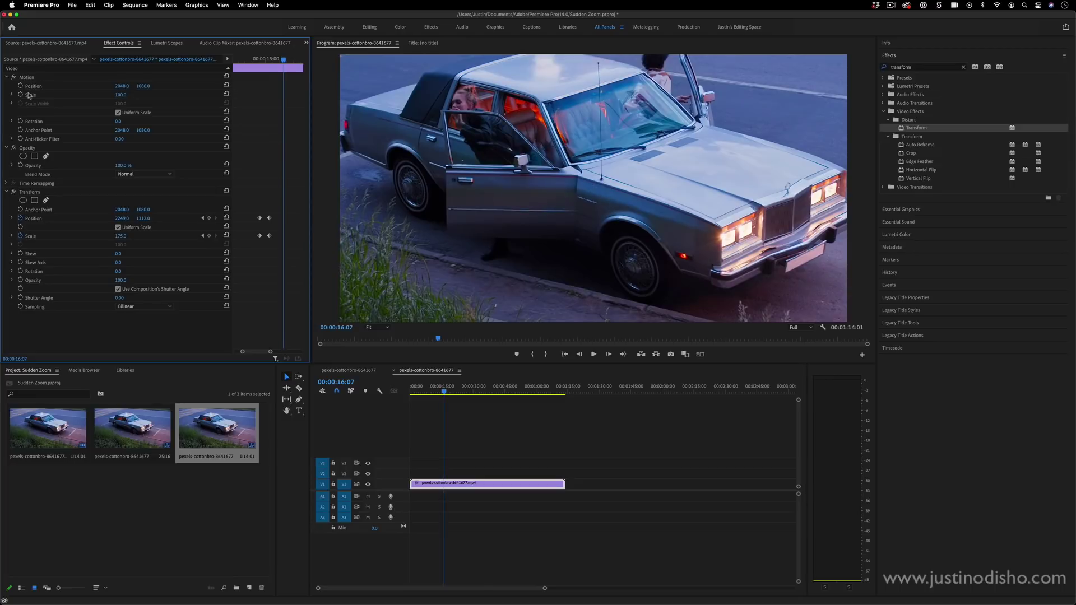
left_click(29, 96)
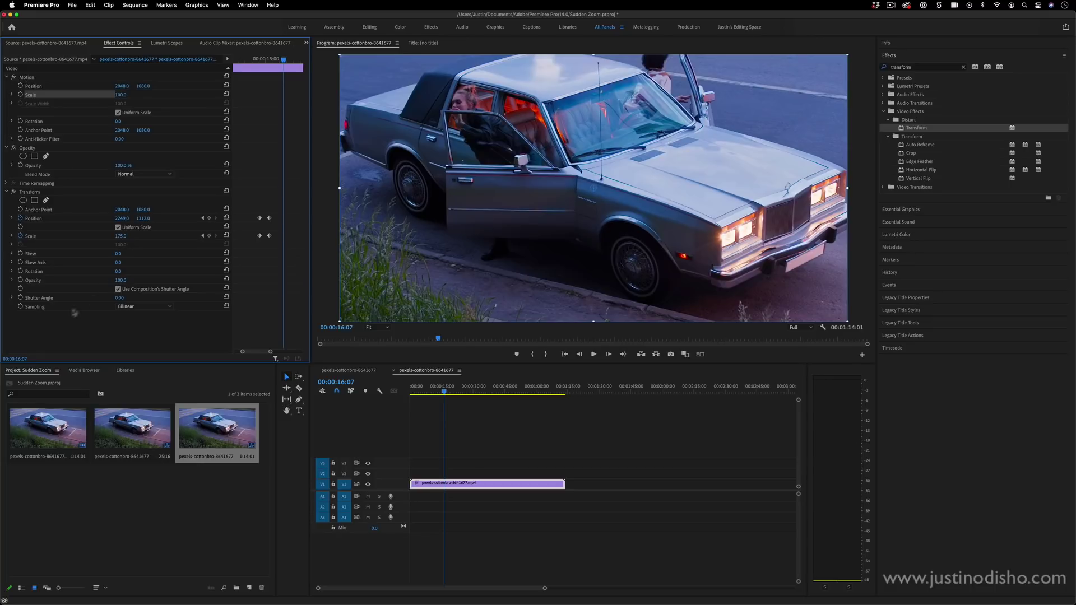
left_click(43, 300)
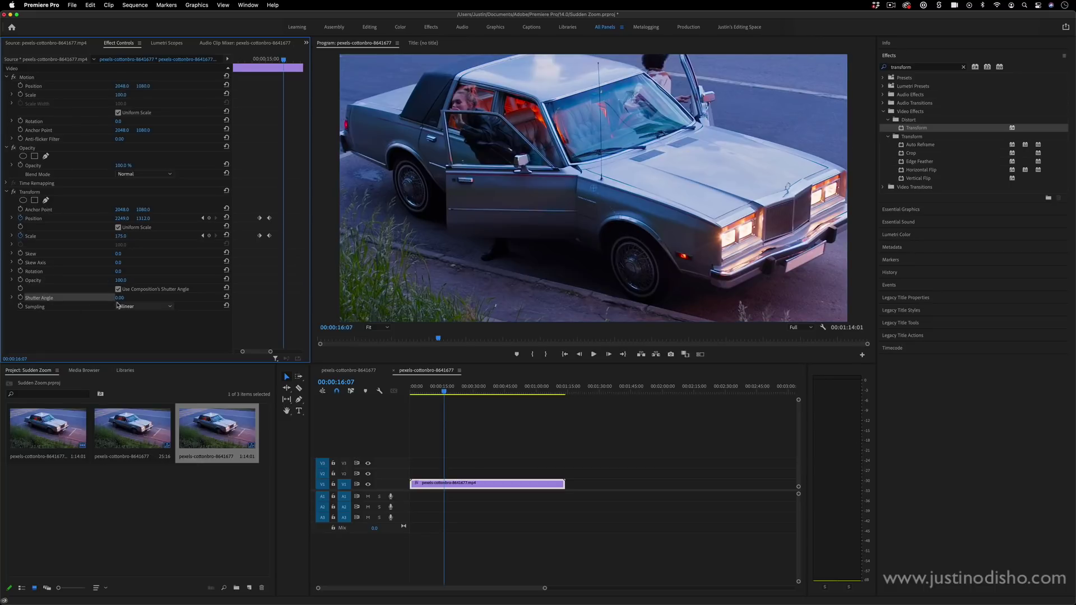
left_click_drag(119, 298, 160, 299)
left_click(264, 59)
left_click_drag(264, 59, 262, 59)
left_click(37, 192)
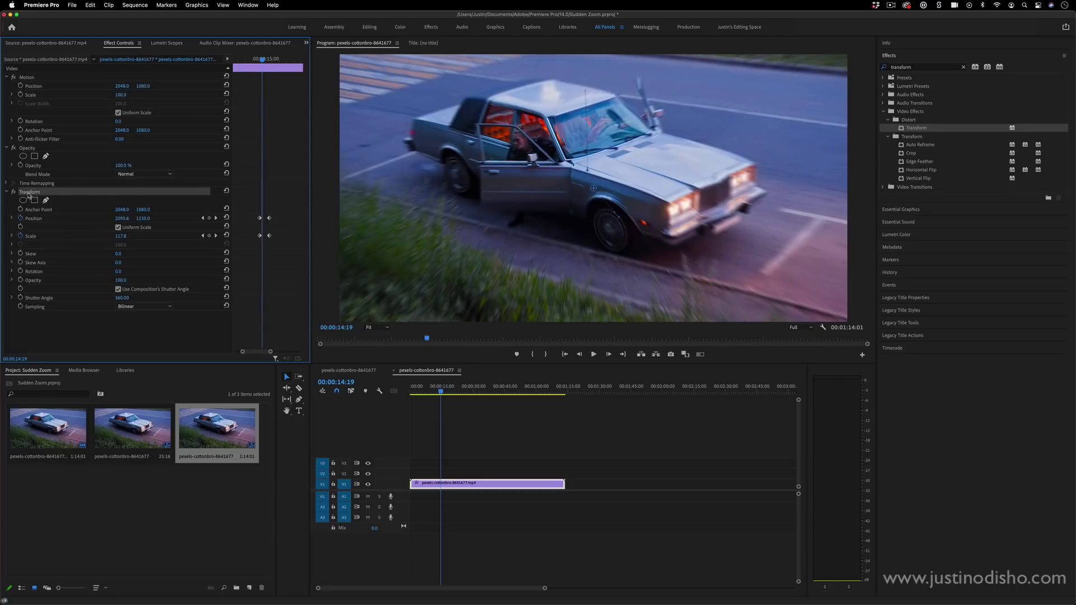
left_click_drag(261, 59, 257, 59)
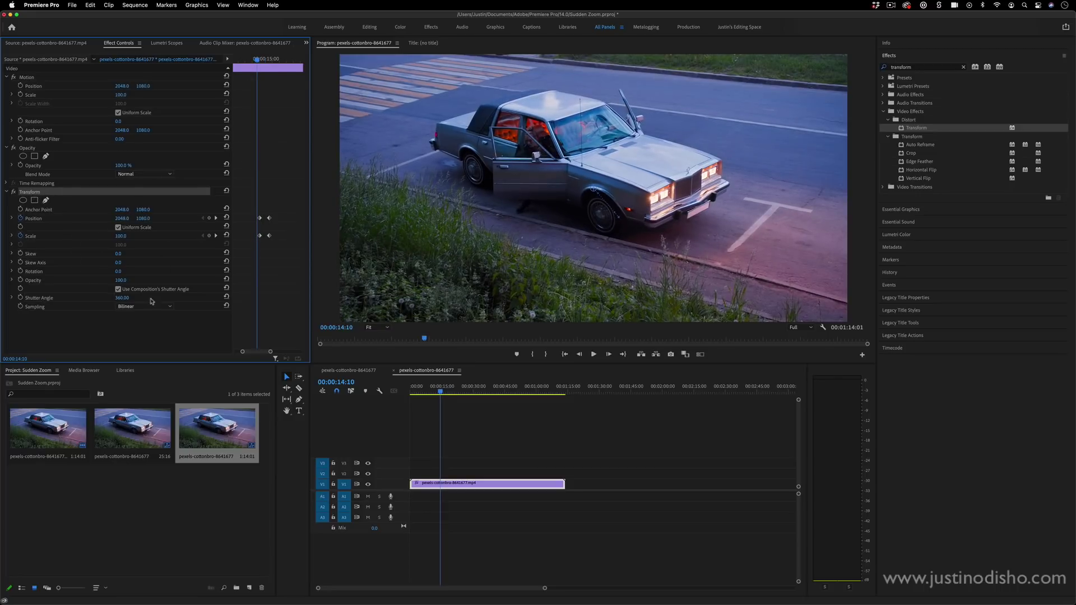
key("space")
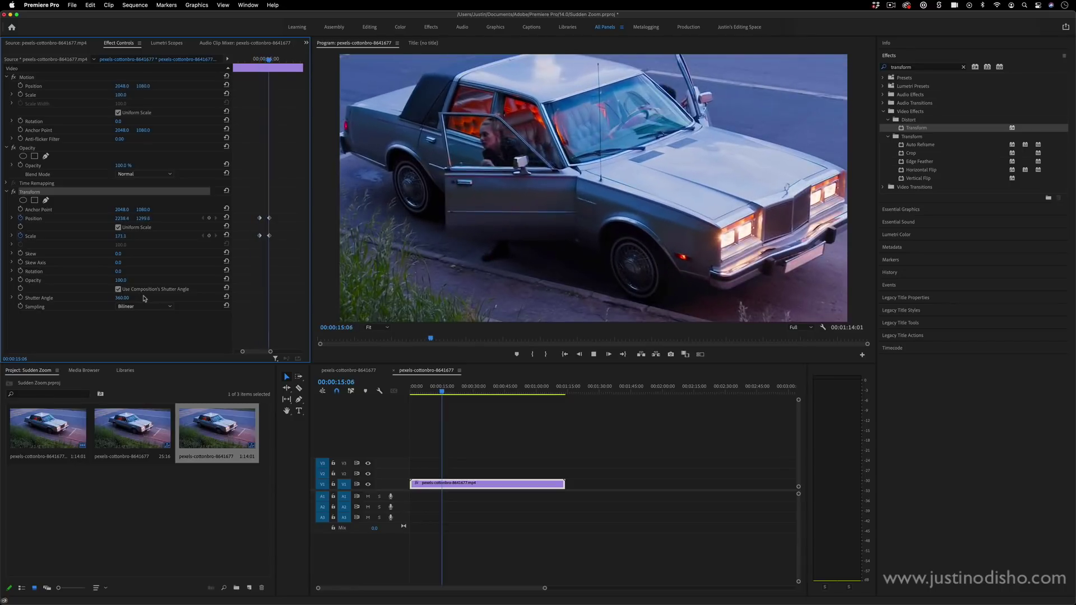
key("space")
Move the ending Position and Scale keyframes slightly earlier for a faster zoom, and play it back.
left_click_drag(276, 59, 266, 59)
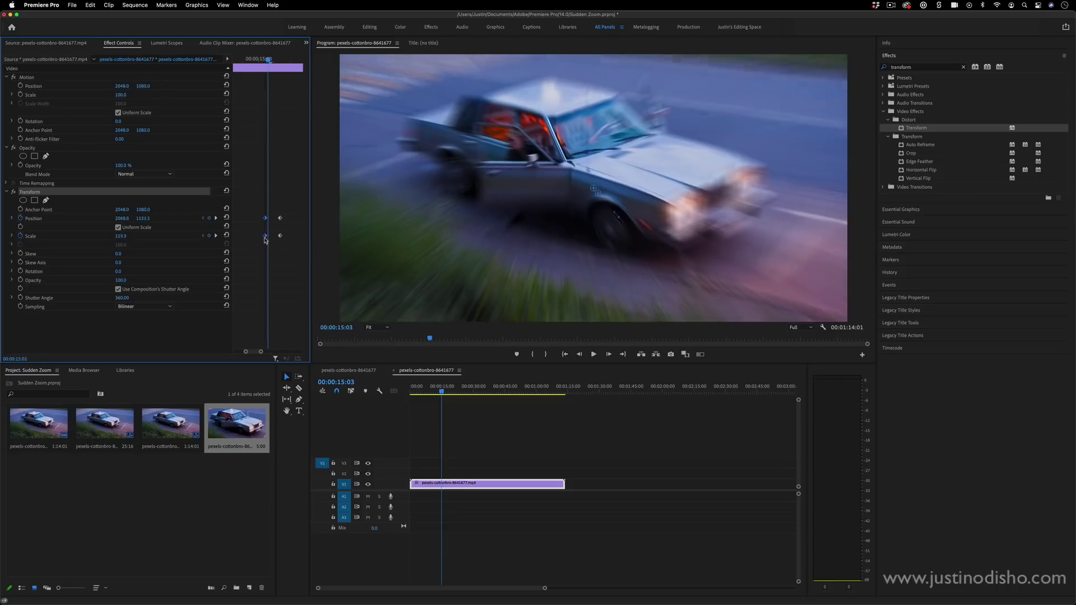
left_click_drag(265, 240, 263, 241)
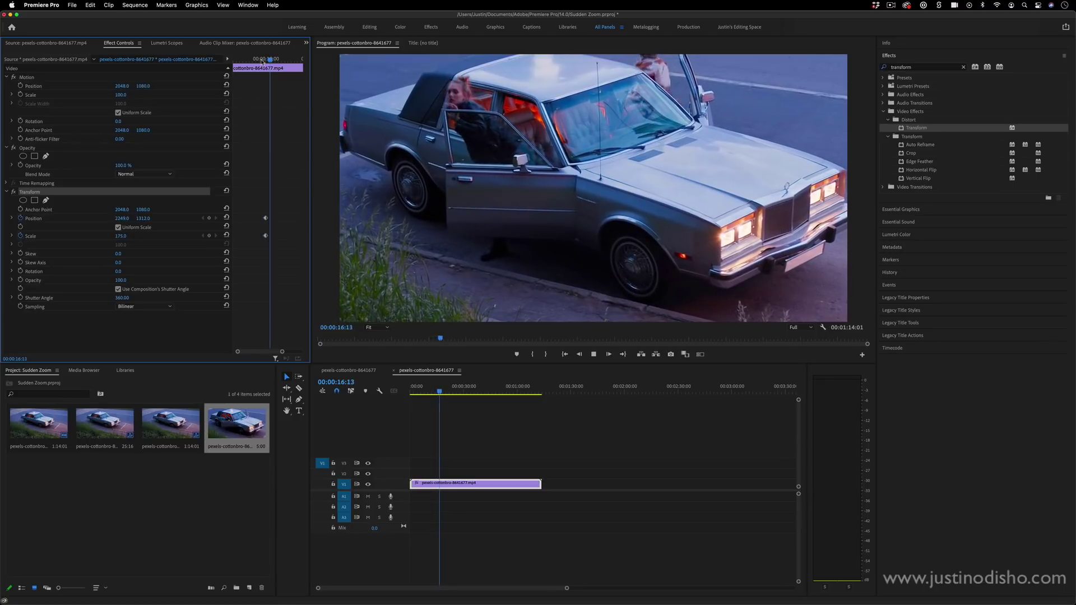
key("space")
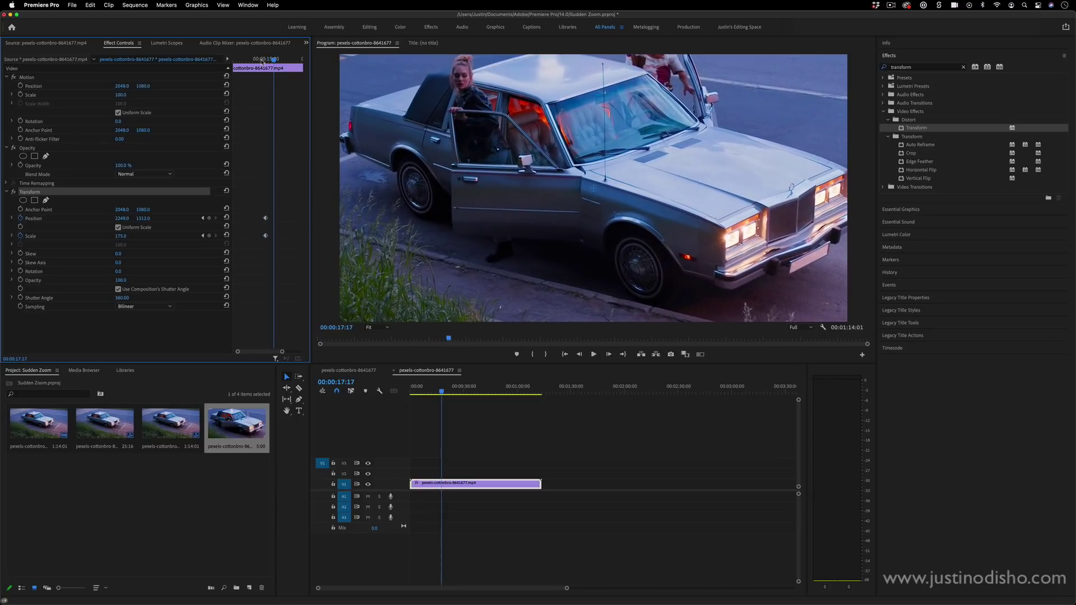
Select all four Position and Scale keyframes and examine the blurred frames from 00:00:15:02 to 00:00:15:04.
left_click_drag(282, 351, 258, 354)
left_click_drag(280, 191, 249, 244)
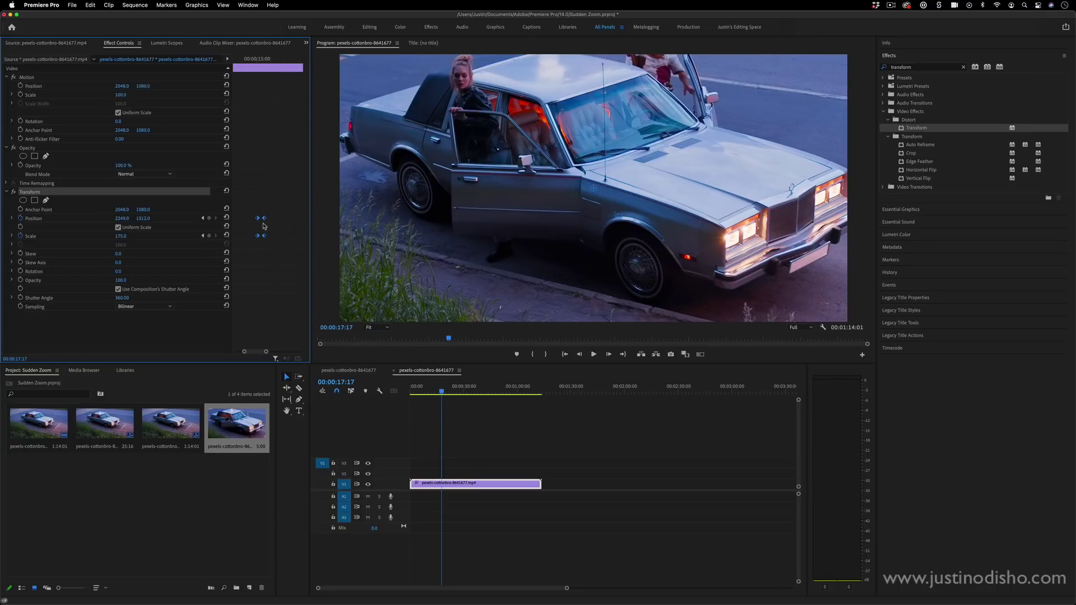
left_click(259, 58)
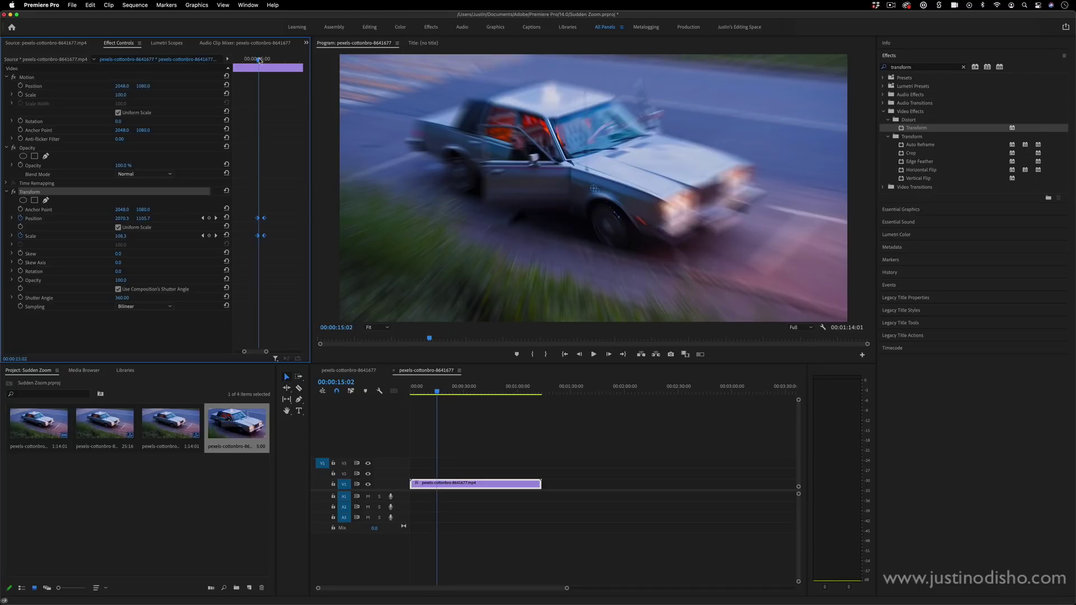
key("Right")
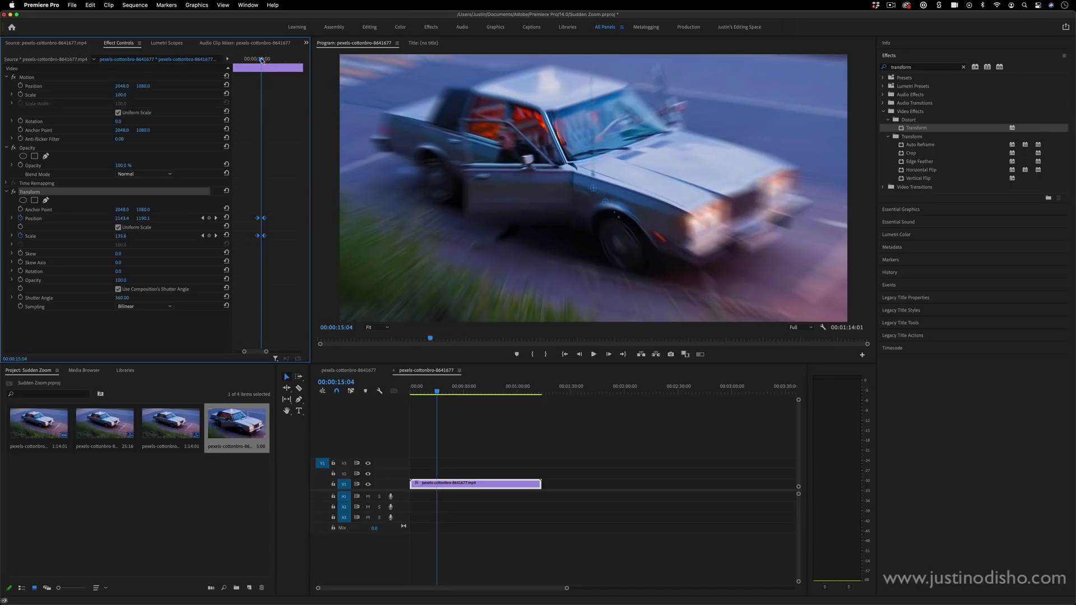
Apply Ease Out to the Transform effect's starting Scale keyframe and Ease In to its ending Scale keyframe.
key("Left")
key("Left")
key("Right")
left_click_drag(261, 59, 259, 60)
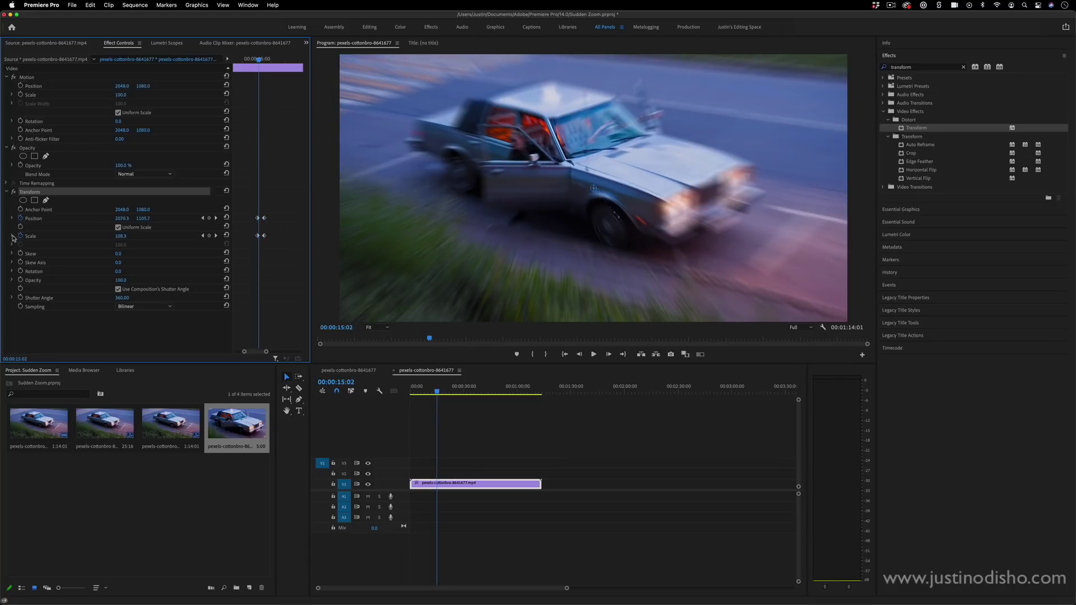
left_click(21, 237)
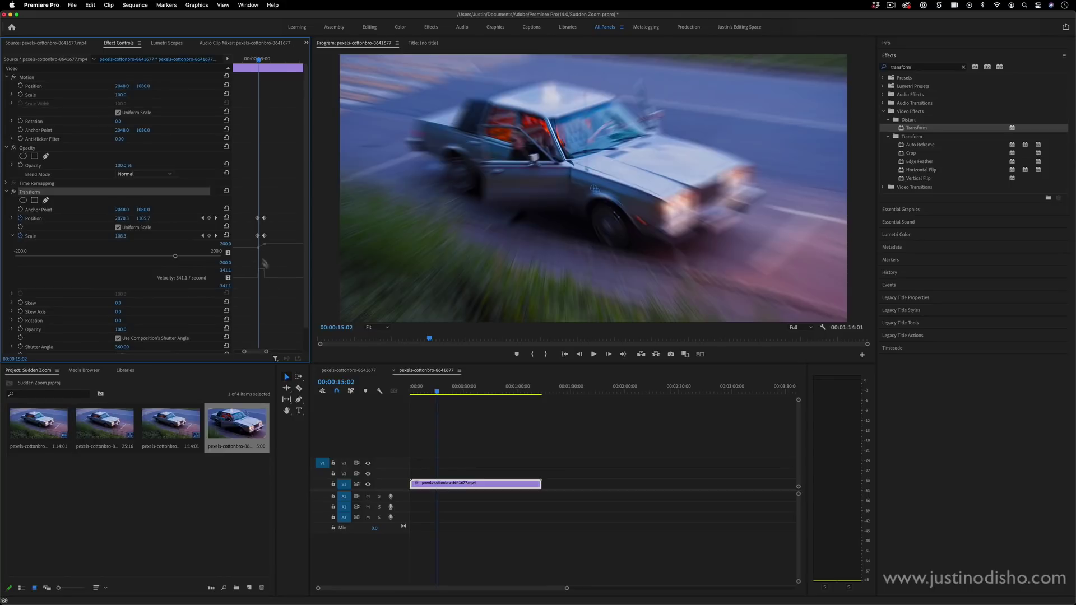
left_click_drag(266, 352, 261, 353)
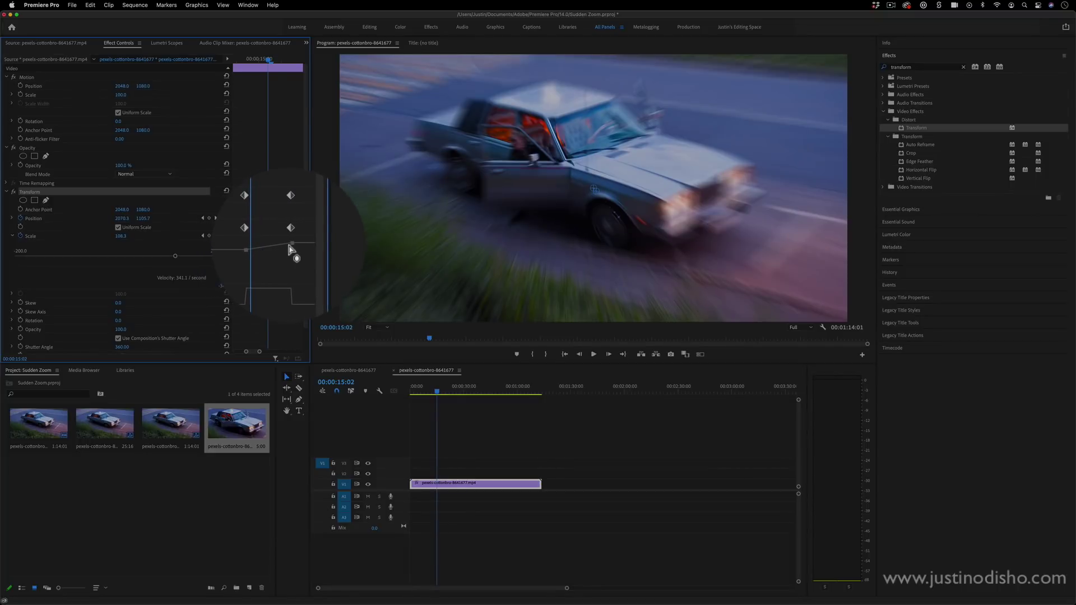
right_click(266, 238)
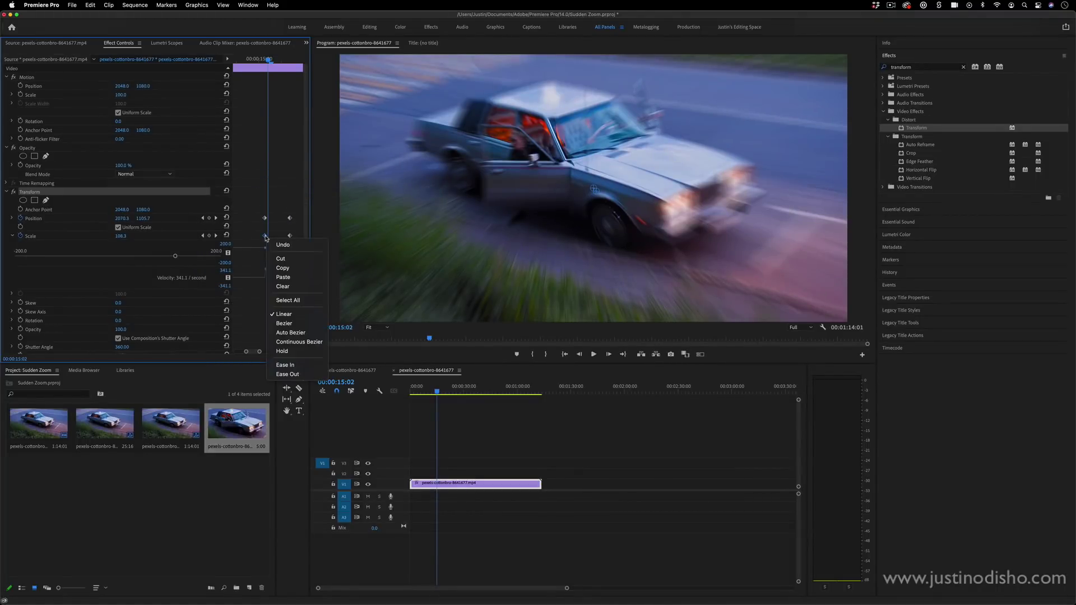
left_click(289, 374)
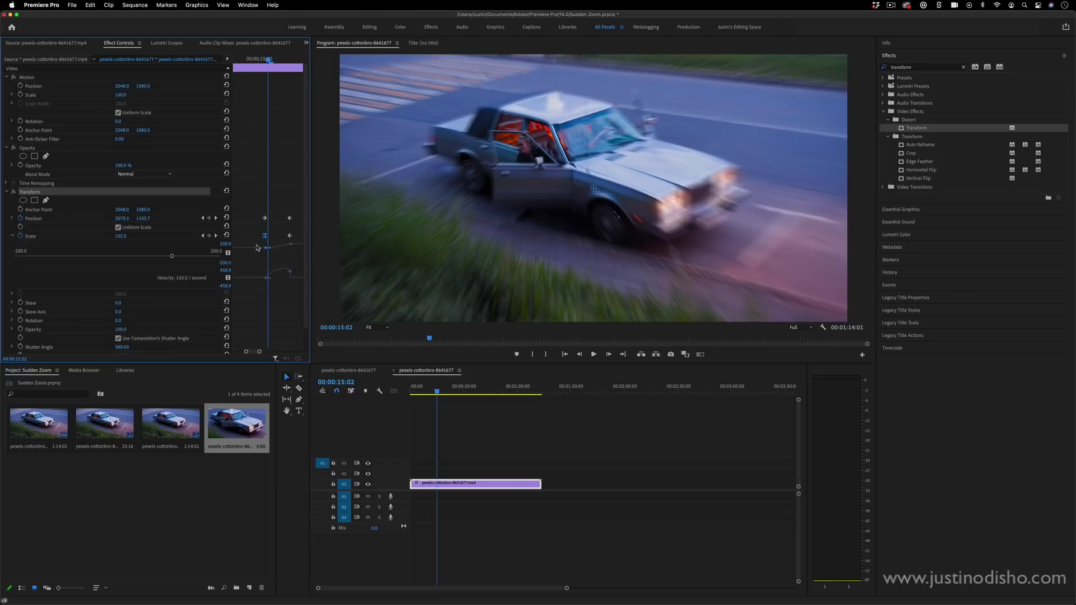
right_click(291, 238)
left_click(323, 367)
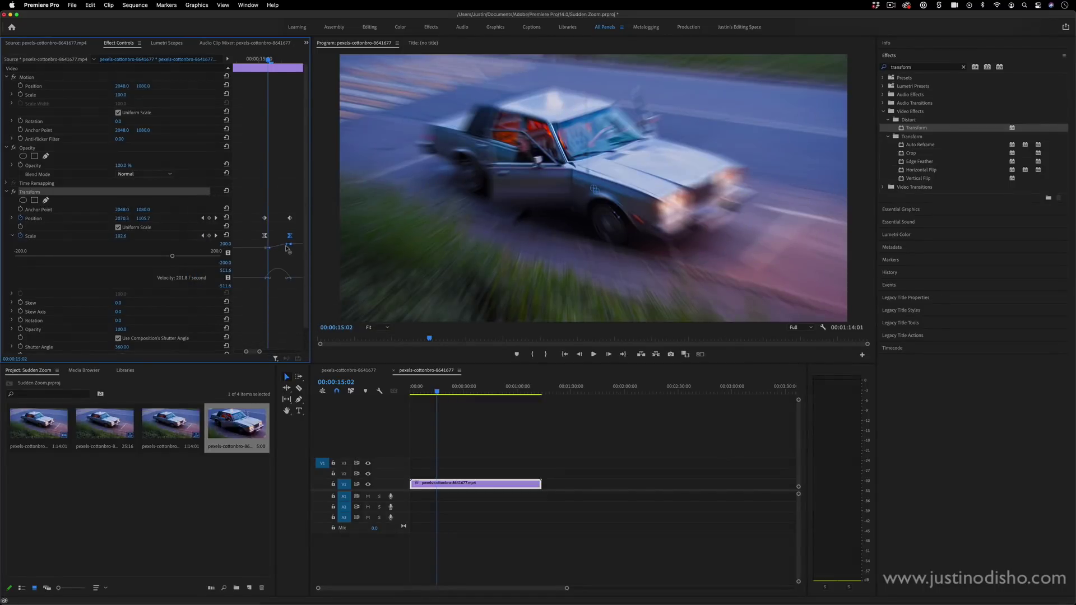
Reapply Ease Out to the starting Scale keyframe at 00:00:15:01 and pull the Scale curve's handles for a steeper start.
left_click(265, 58)
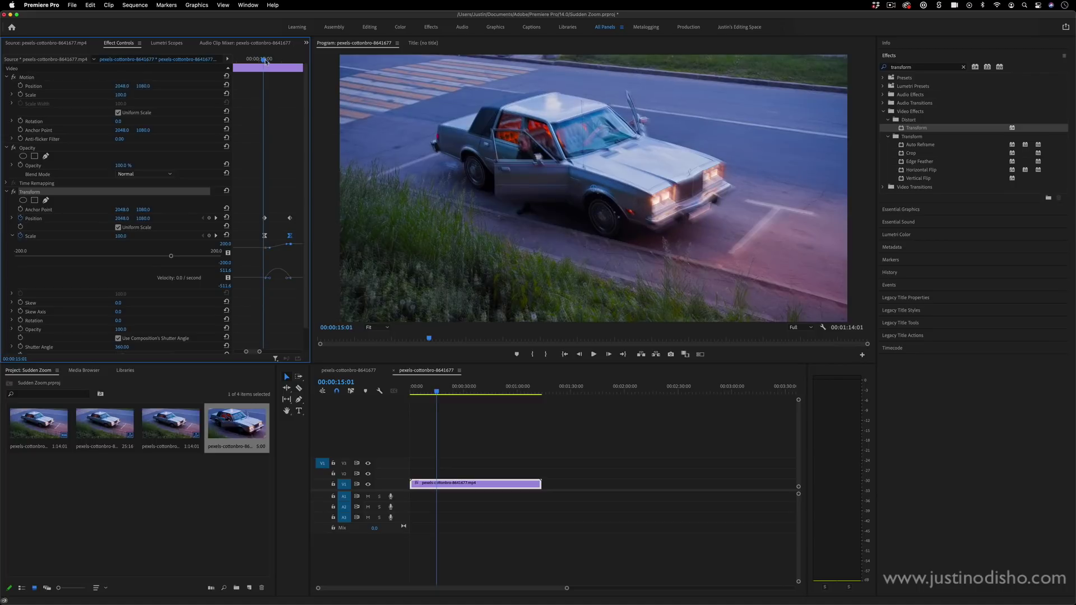
right_click(266, 238)
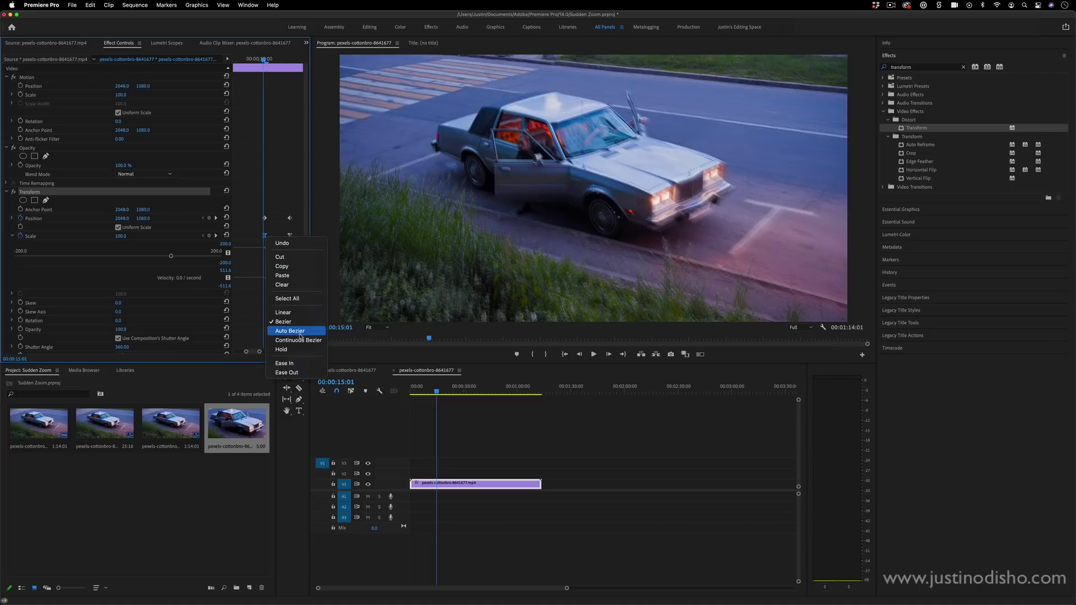
left_click(287, 373)
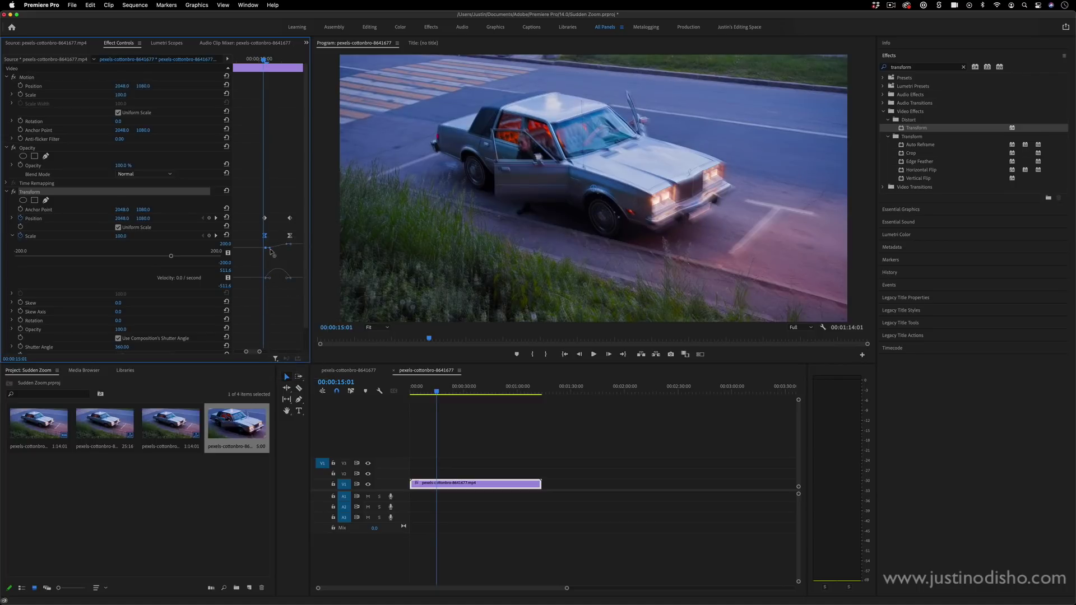
mouse_move(270, 250)
left_mouse_down()
mouse_move(284, 247)
mouse_move(273, 245)
left_mouse_up()
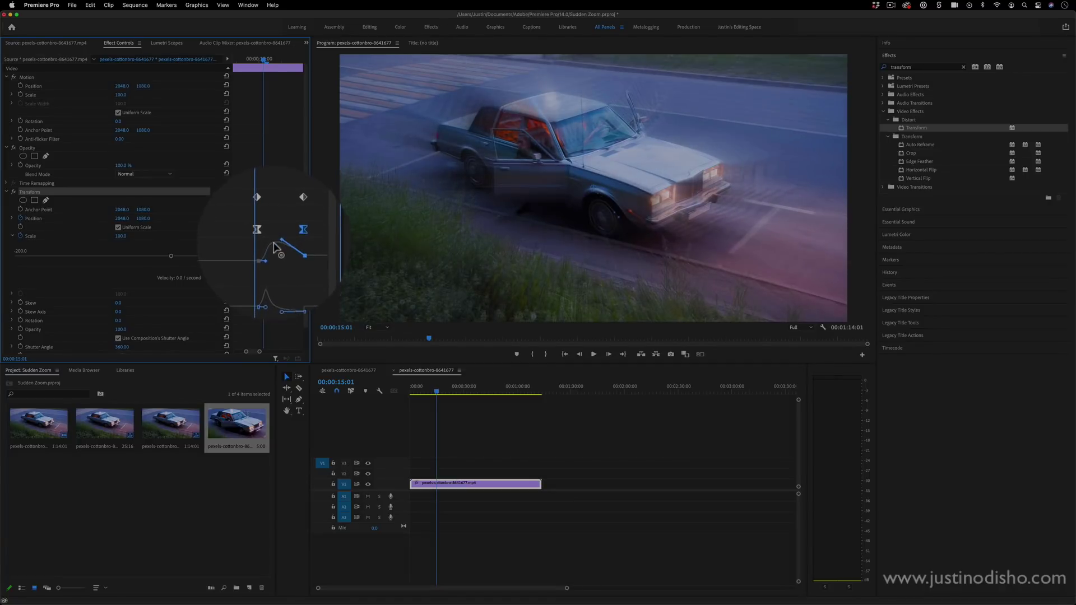
left_click_drag(274, 244, 281, 244)
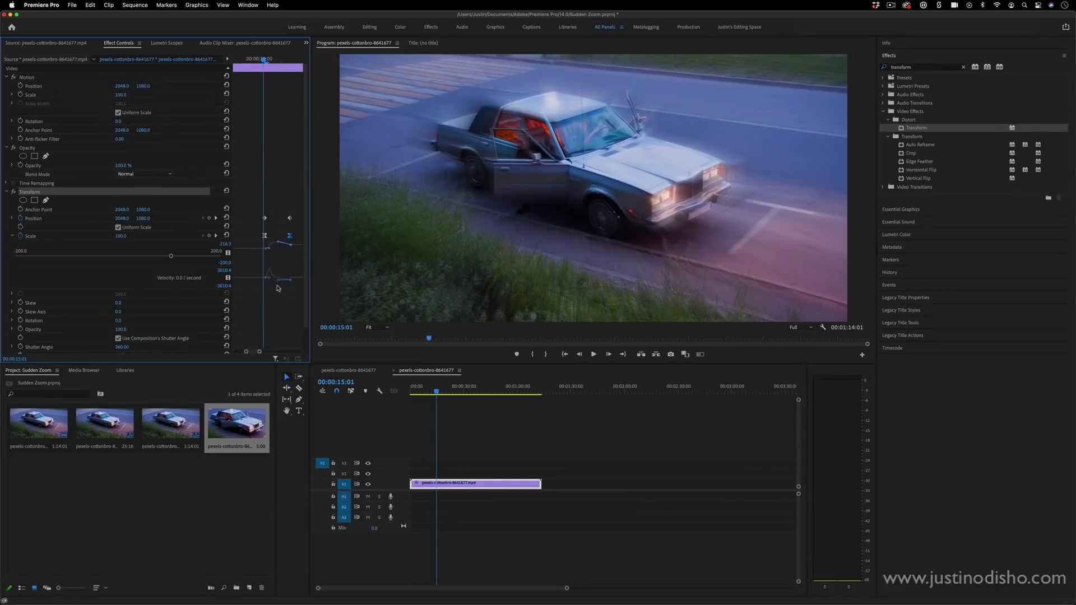
left_click_drag(276, 281, 275, 279)
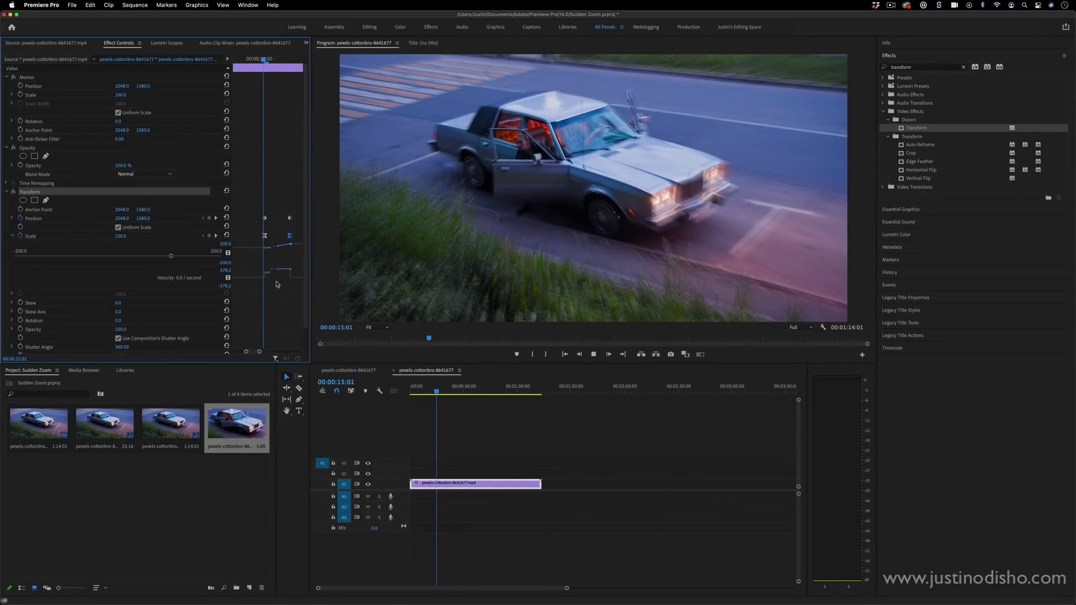
Refine the Scale velocity curve to peak sharply early and then level off, undoing the excessive handle changes.
left_click_drag(278, 246, 274, 243)
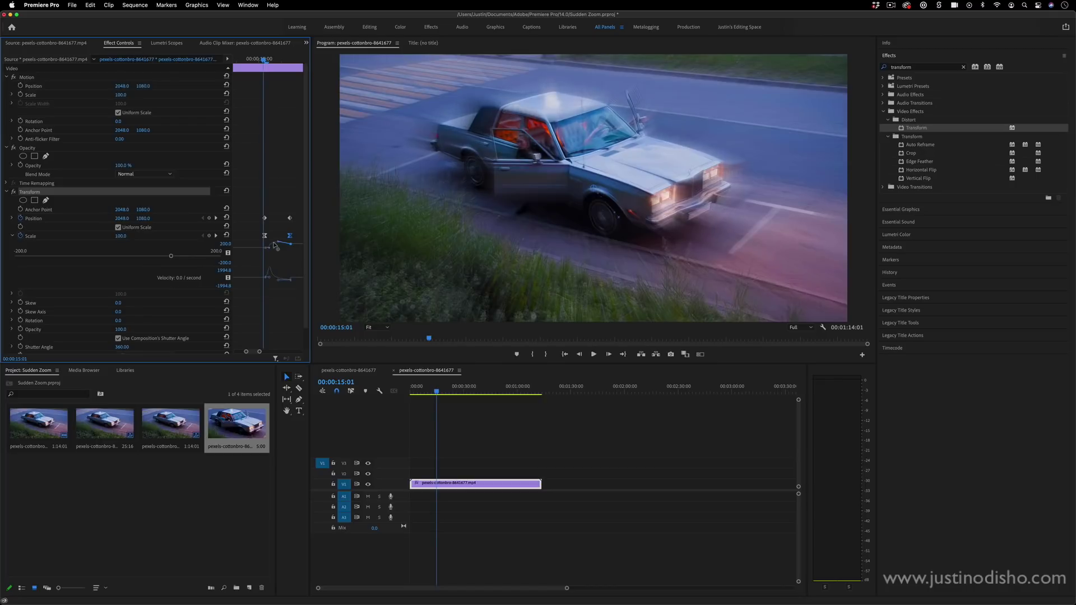
key("super+z")
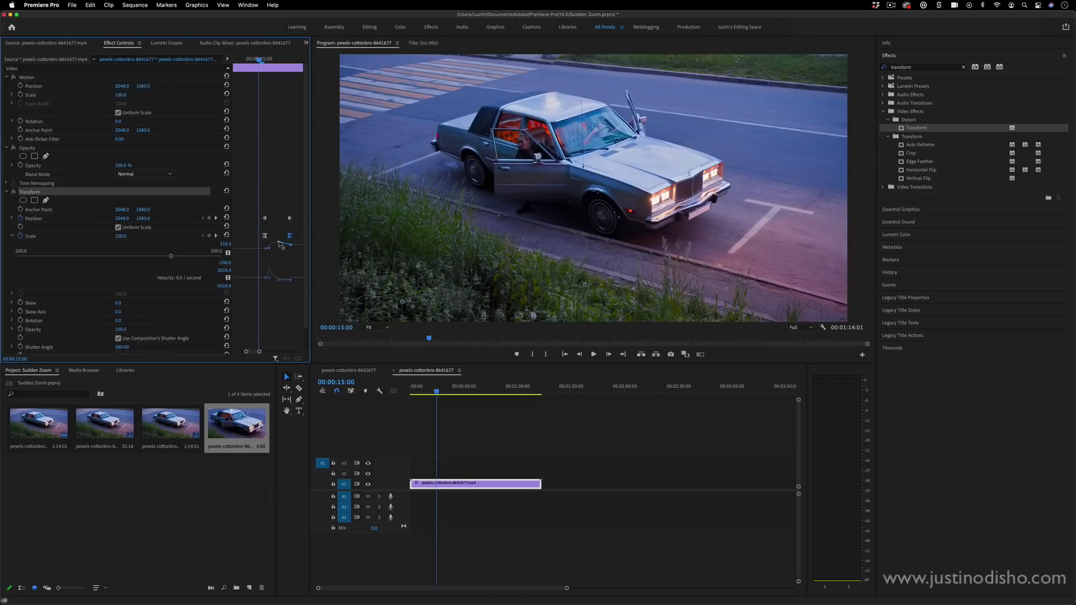
left_click_drag(278, 243, 279, 246)
mouse_move(277, 282)
left_mouse_down()
mouse_move(275, 307)
mouse_move(277, 272)
mouse_move(275, 283)
left_mouse_up()
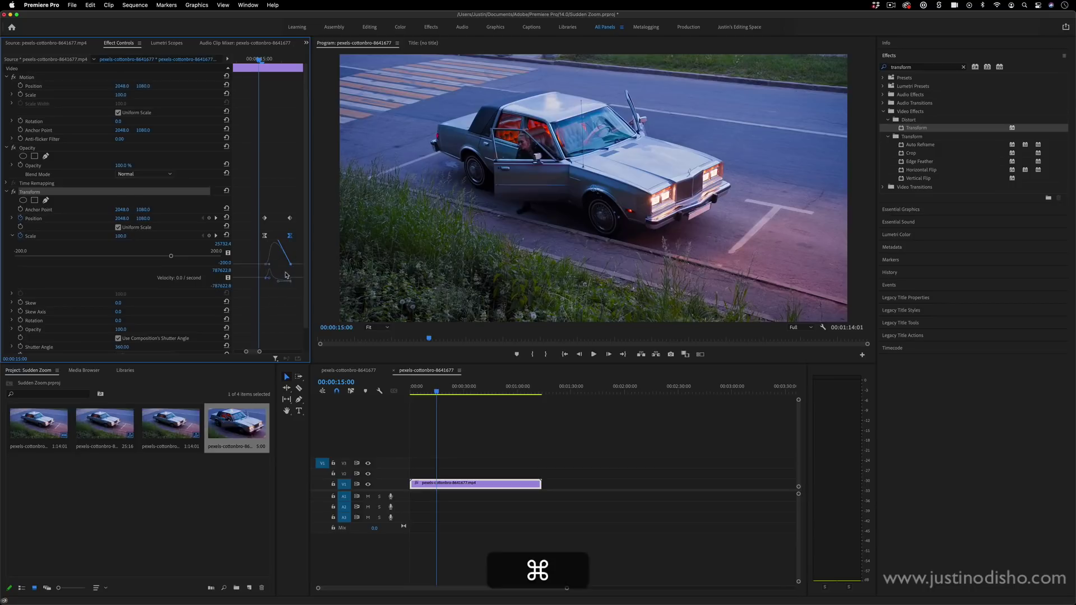
key("super+z")
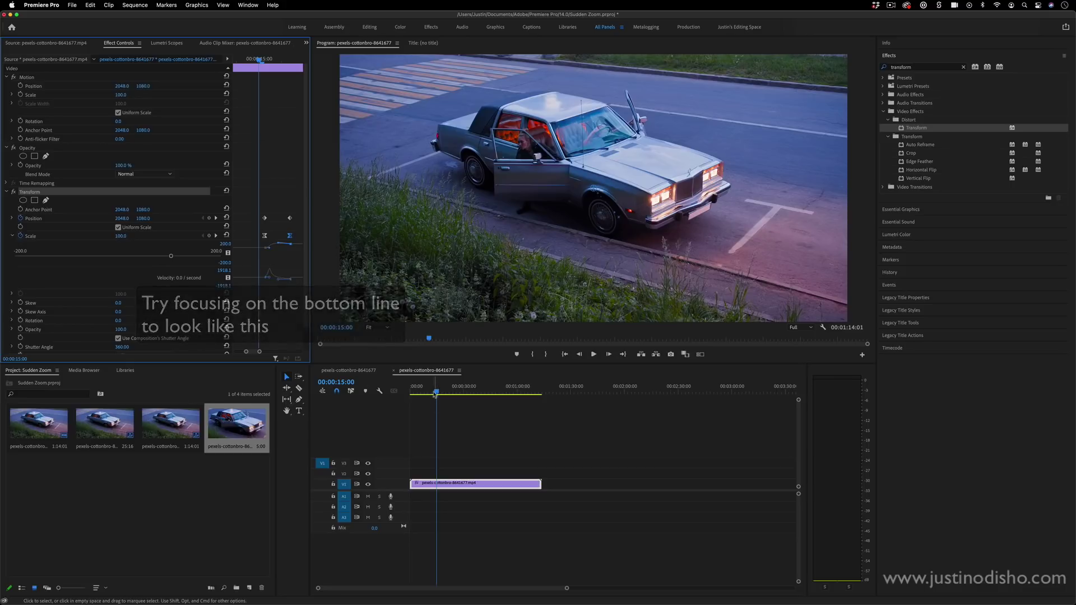
Play back the eased zoom and examine its motion blur around 00:00:15:02.
left_click_drag(251, 60, 246, 60)
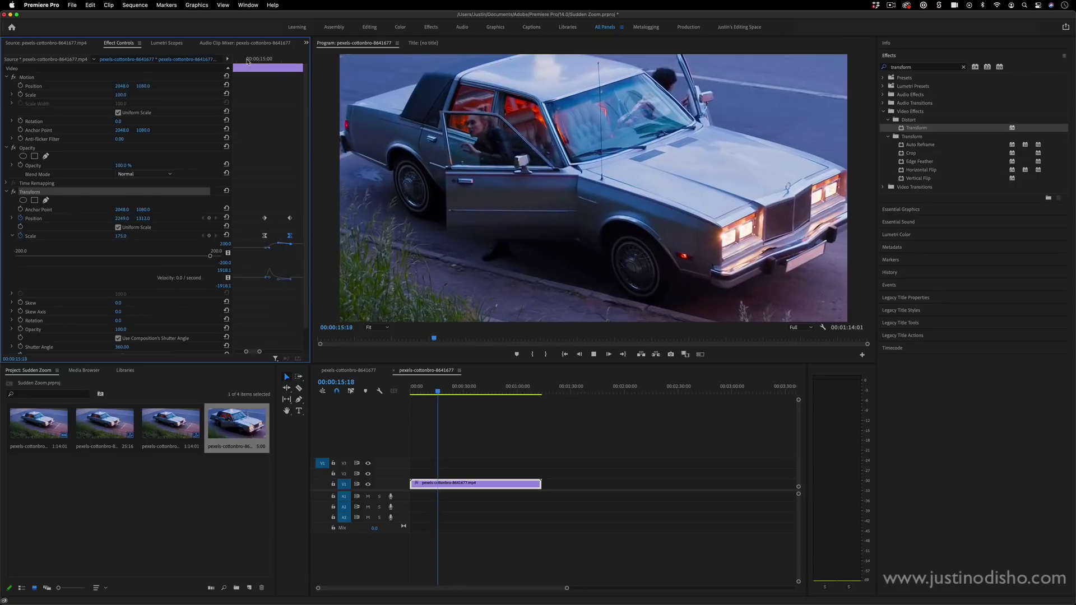
key("space")
left_click(269, 60)
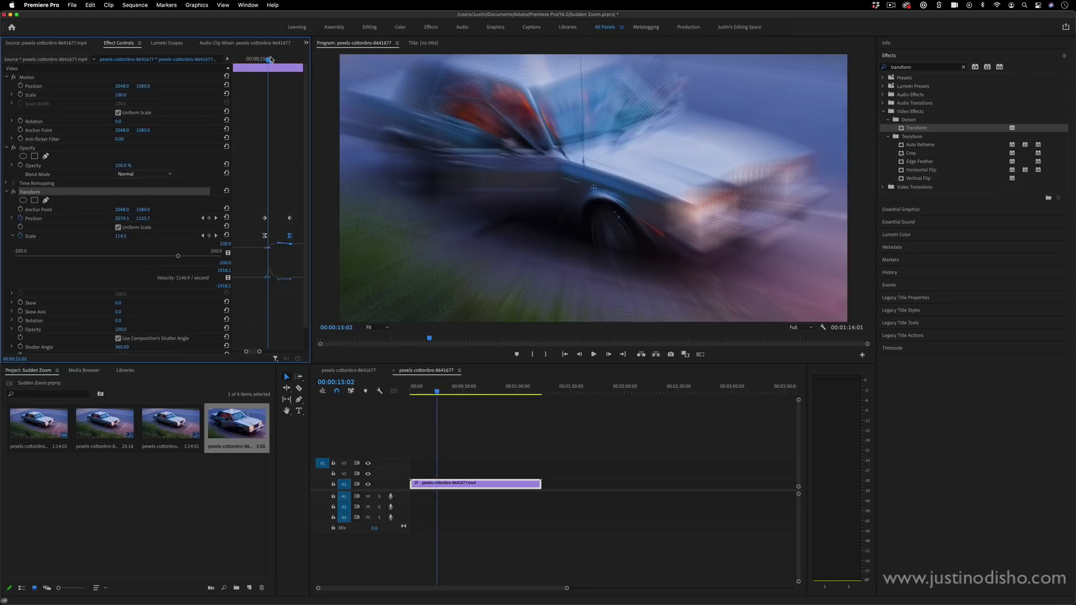
left_click_drag(269, 59, 259, 61)
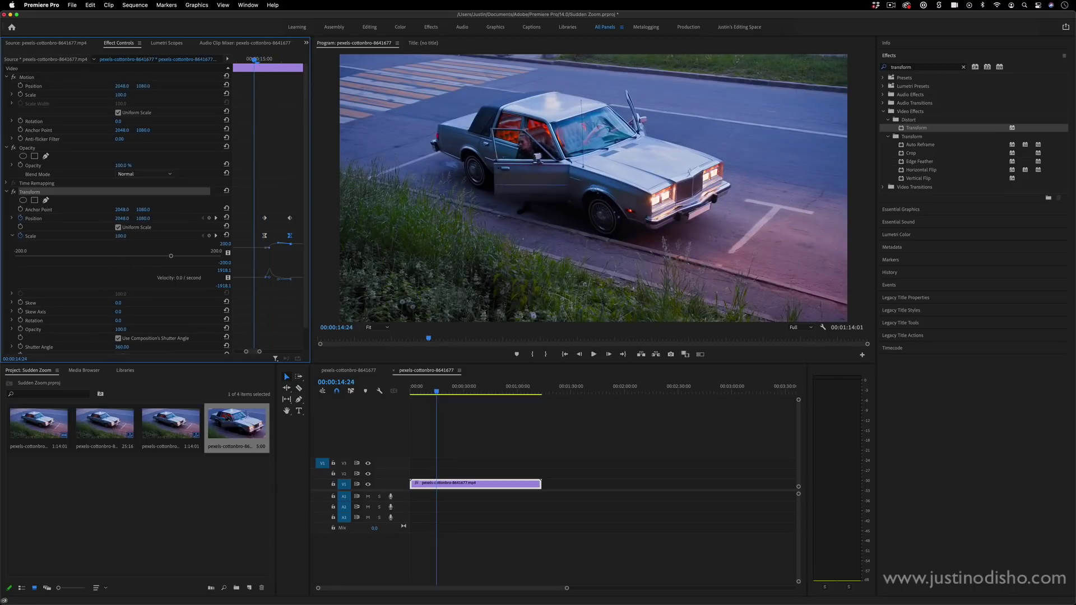
Move the ending Position and Scale keyframes slightly later for a slower zoom, and play it back.
left_click_drag(261, 353, 262, 354)
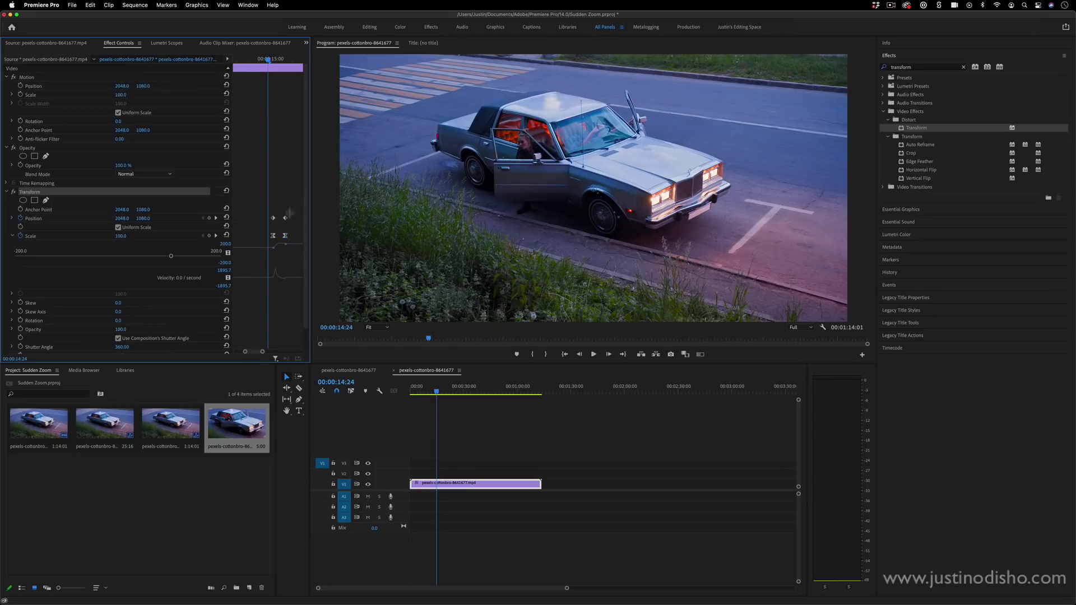
left_click_drag(290, 203, 292, 239)
left_click(430, 390)
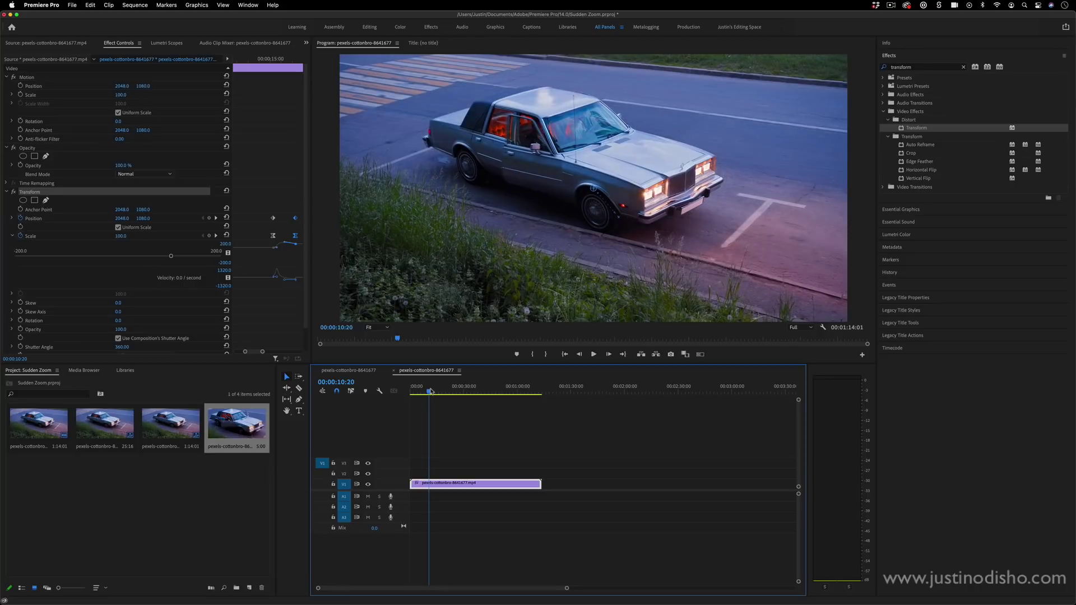
left_click(239, 59)
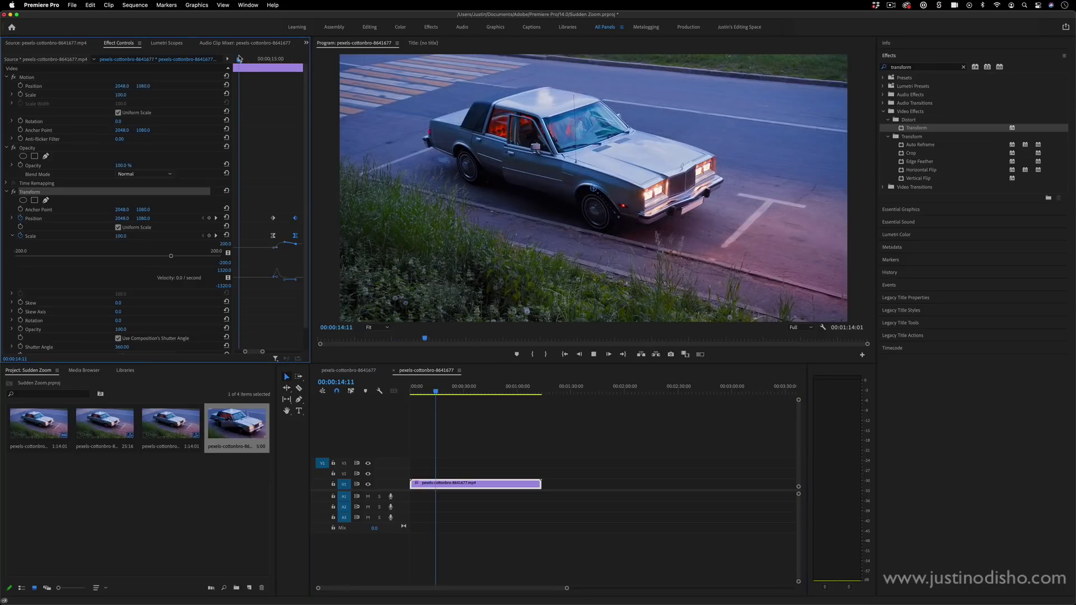
key("space")
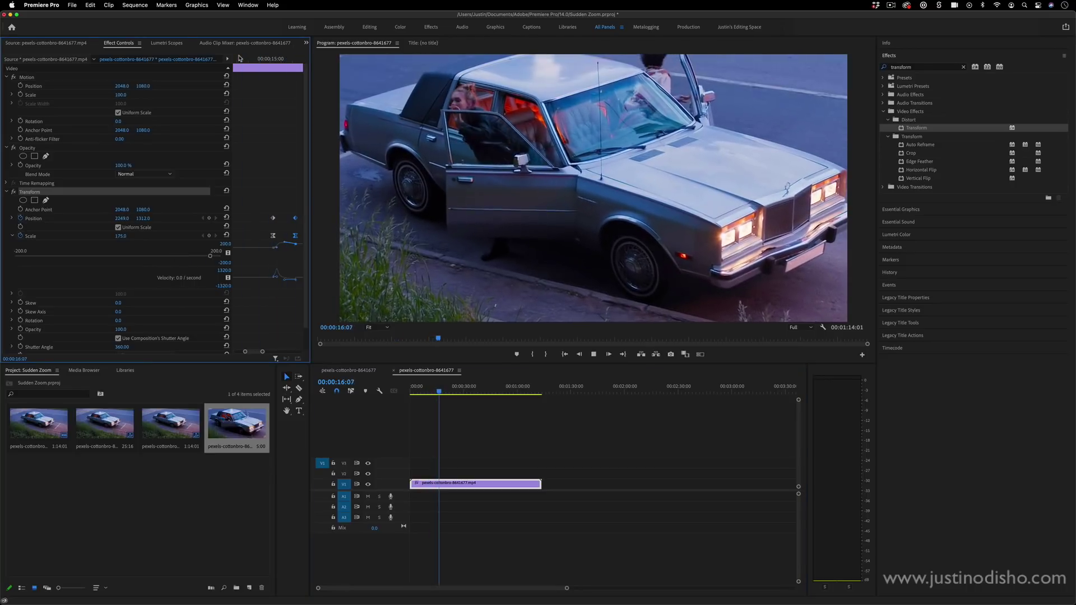
key("space")
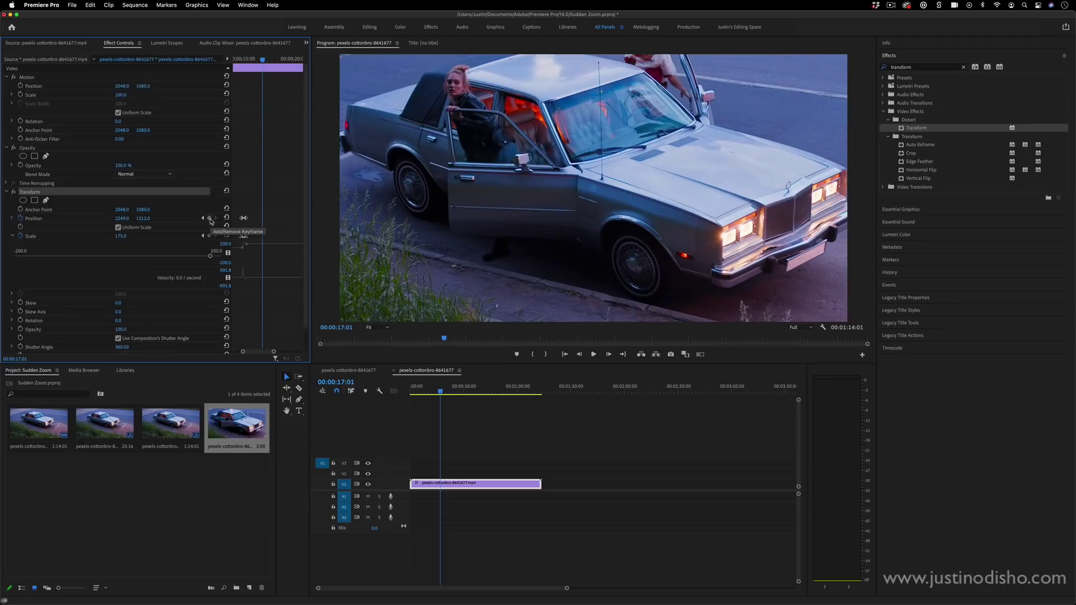
Add Position and Scale keyframes at 00:00:17:01, reset Scale to 100 and Position to 2048, 1080 at 00:00:17:12, and play back the zoom-out.
left_click(209, 218)
left_click(209, 235)
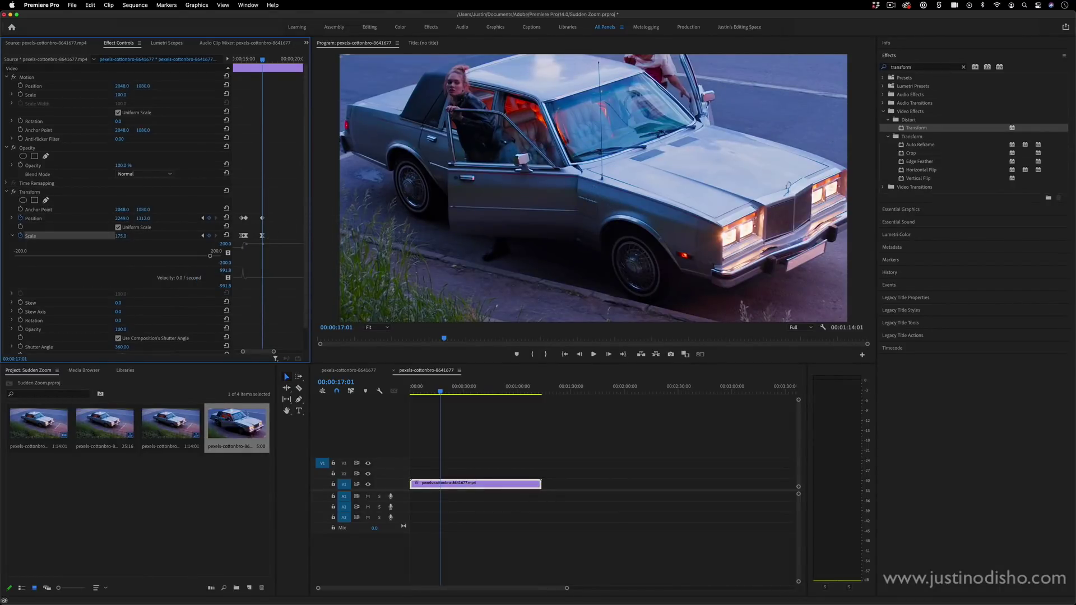
left_click_drag(262, 60, 267, 60)
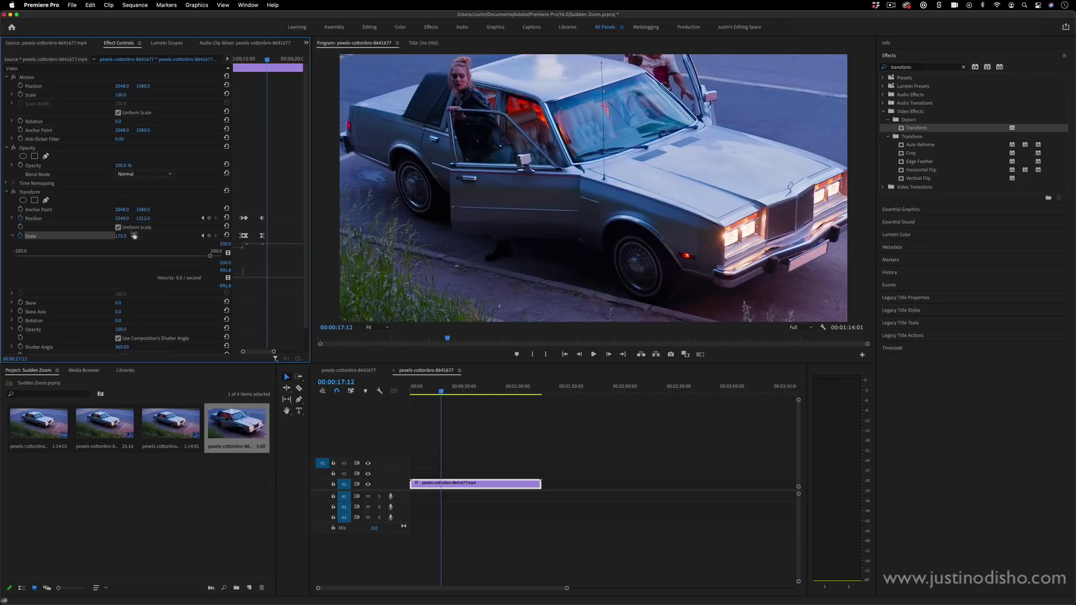
left_click(226, 235)
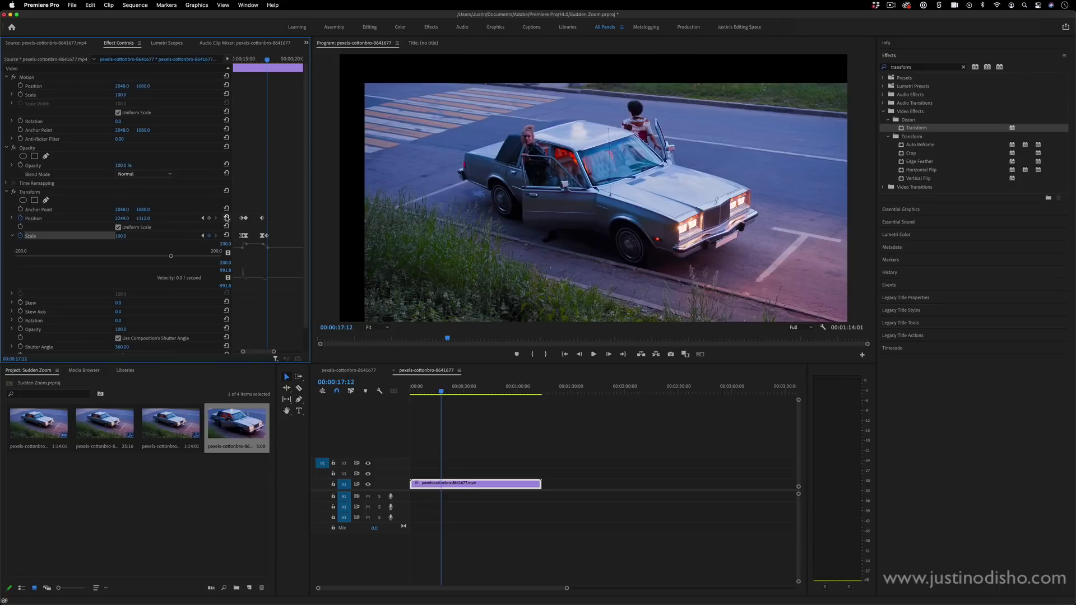
left_click(226, 218)
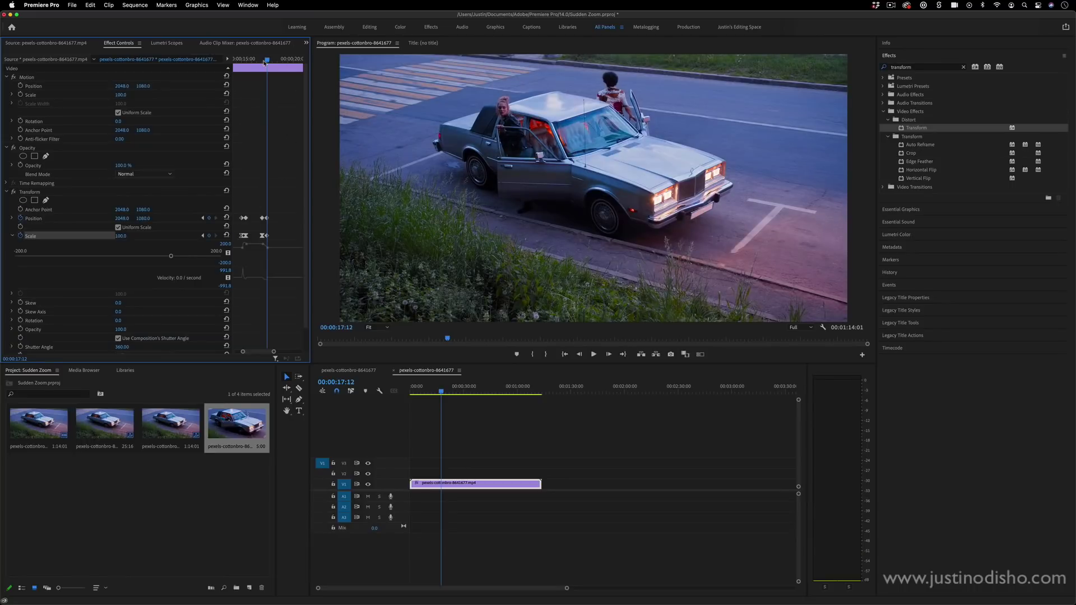
left_click_drag(266, 60, 262, 61)
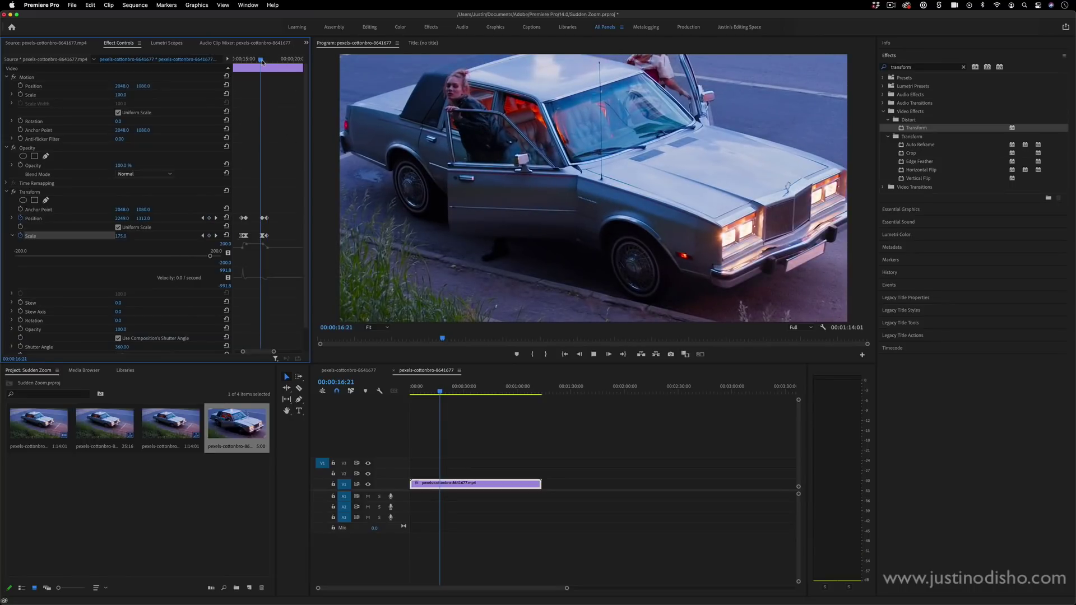
key("space")
key("space")
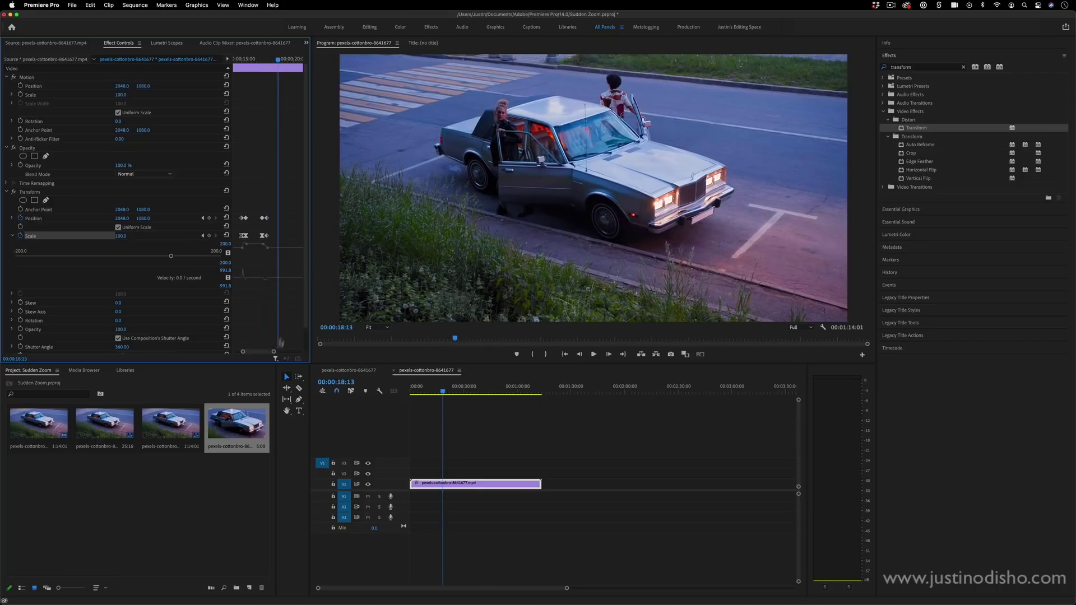
Adjust the Scale velocity curve between the two zoom-out keyframes and play the clip back from before the zoom-in.
left_click_drag(273, 352, 258, 353)
scroll(260, 353, "up", 2)
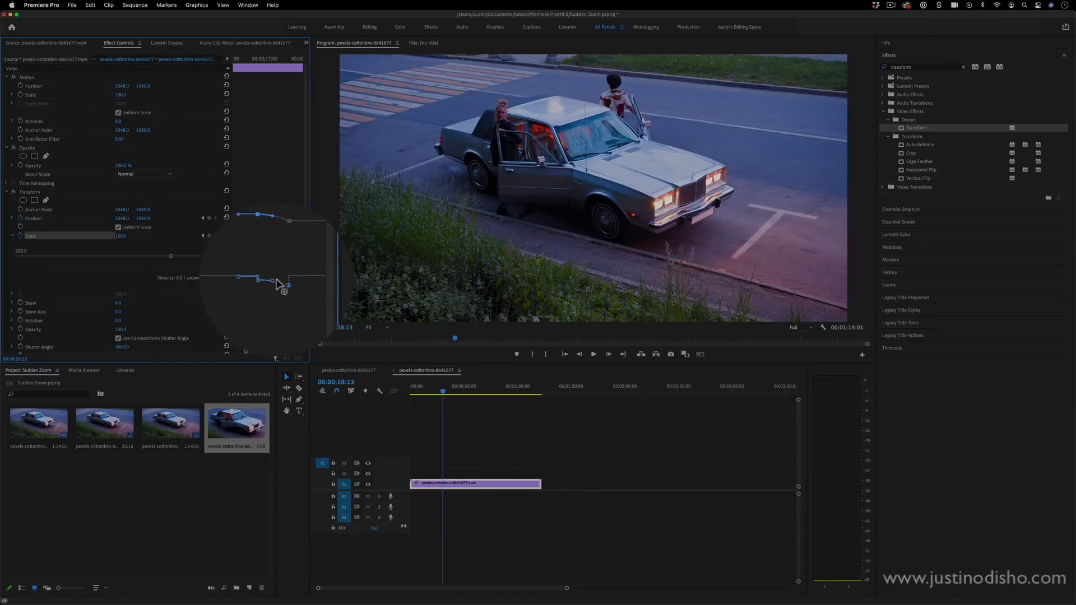
left_click_drag(279, 281, 280, 278)
left_click_drag(277, 59, 263, 61)
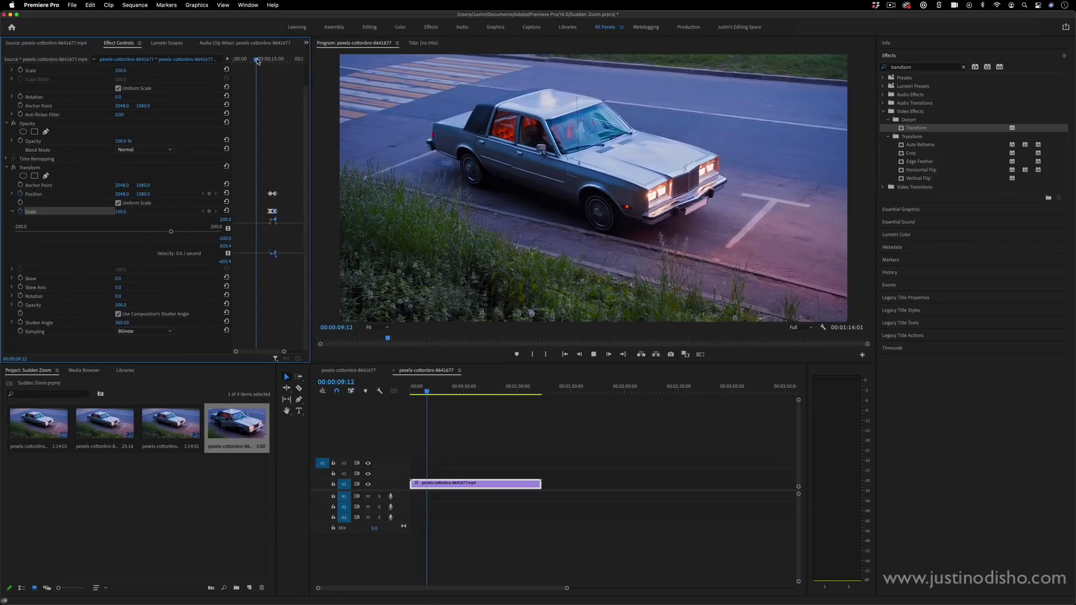